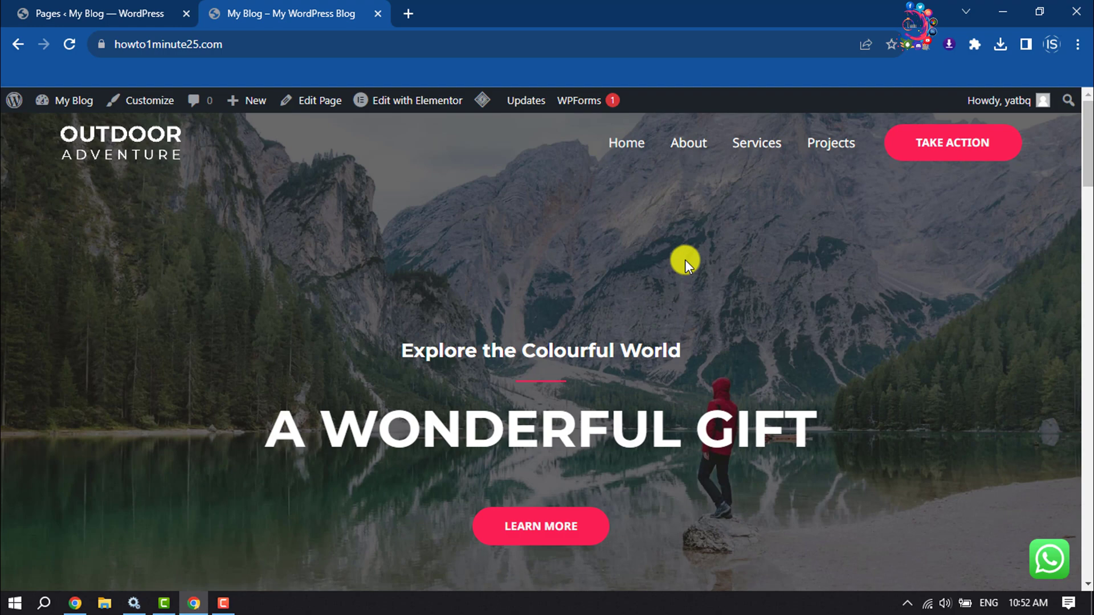
Search the plugin directory for 'contact form 7', then install and activate it
{"action": "left_click", "coordinate": [12, 24]}
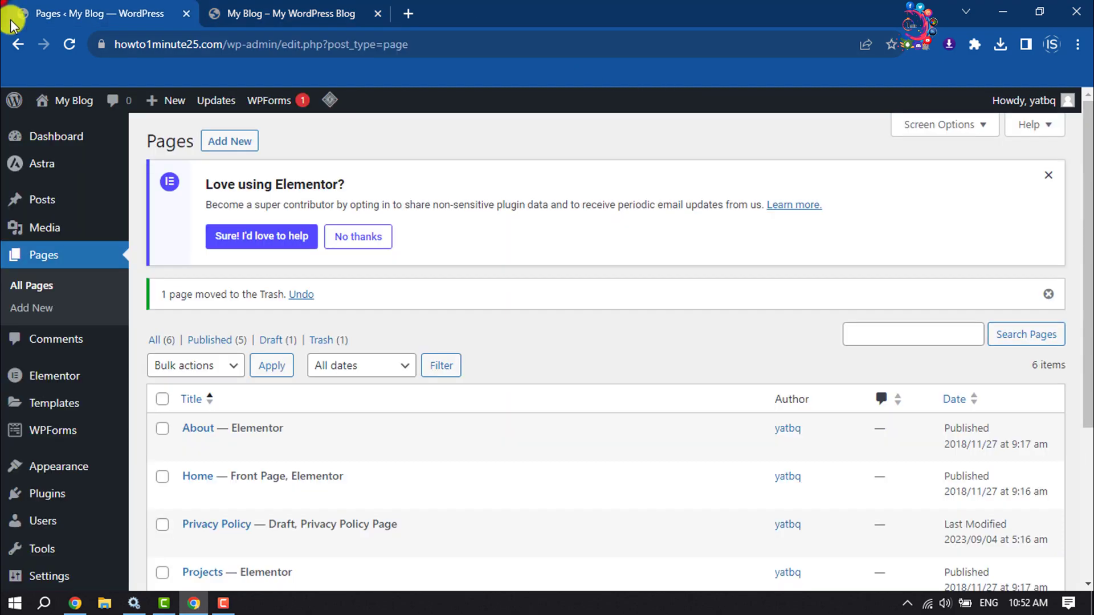
{"action": "scroll", "coordinate": [33, 307], "scroll_direction": "down", "scroll_amount": 3}
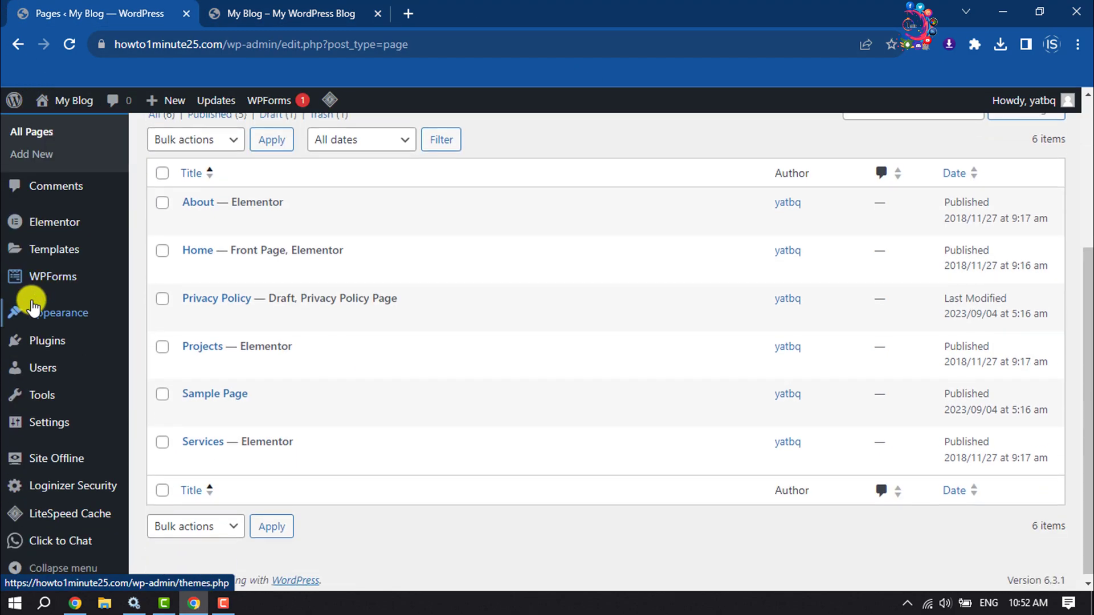
{"action": "mouse_move", "coordinate": [47, 494]}
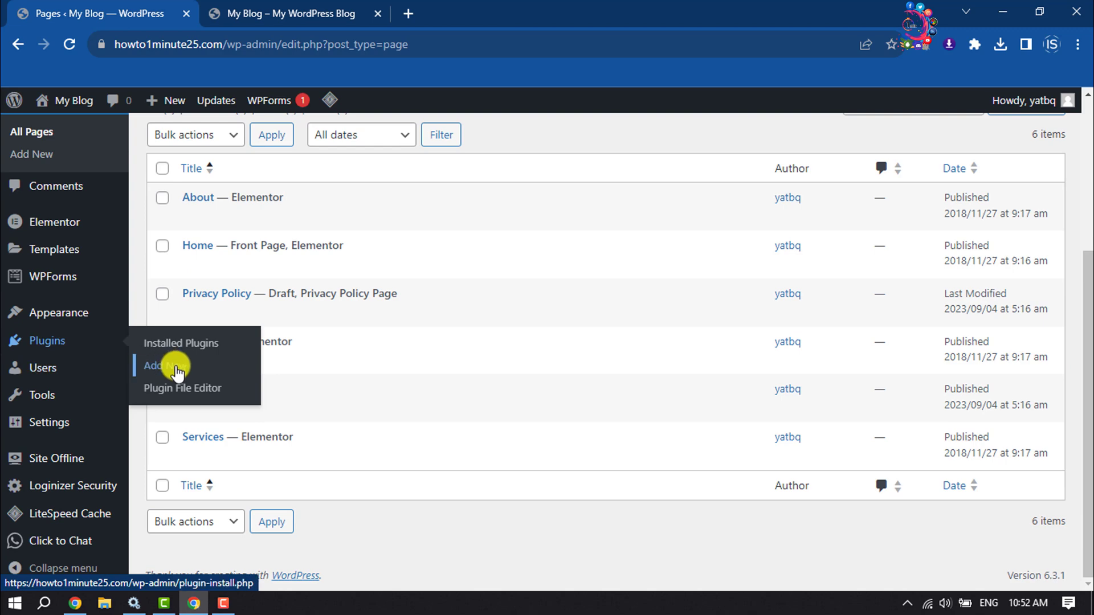
{"action": "left_click", "coordinate": [177, 373]}
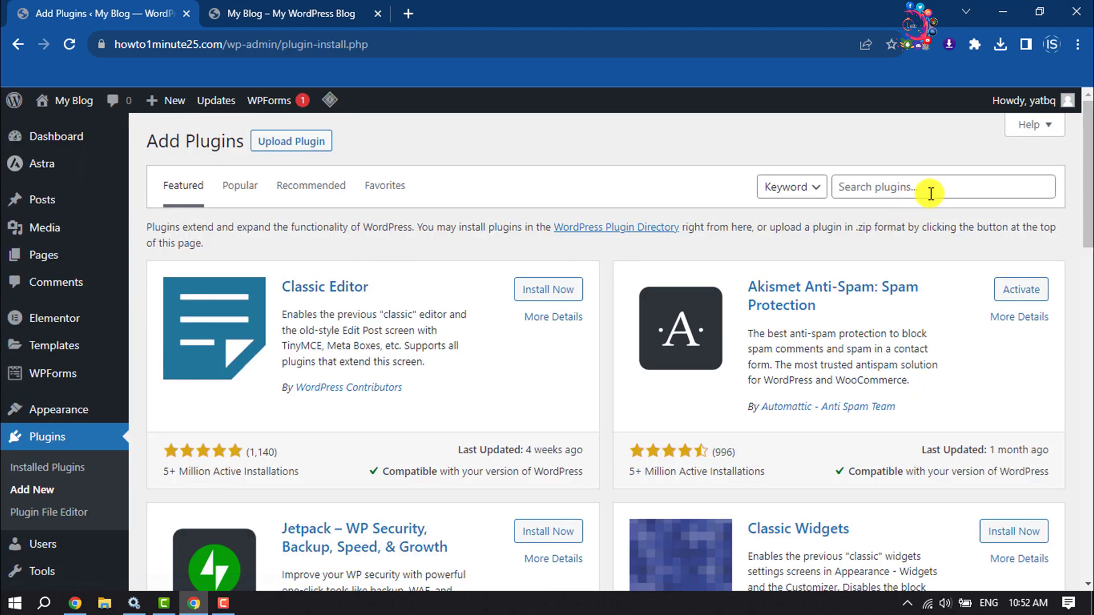
{"action": "left_click", "coordinate": [925, 186]}
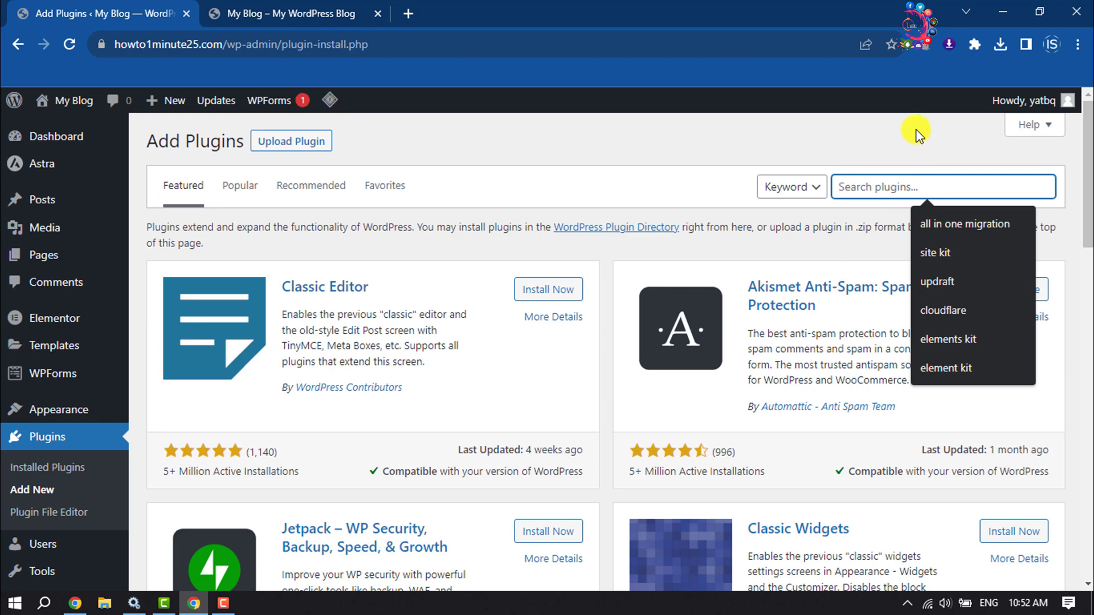
{"action": "type", "text": "contact form 7"}
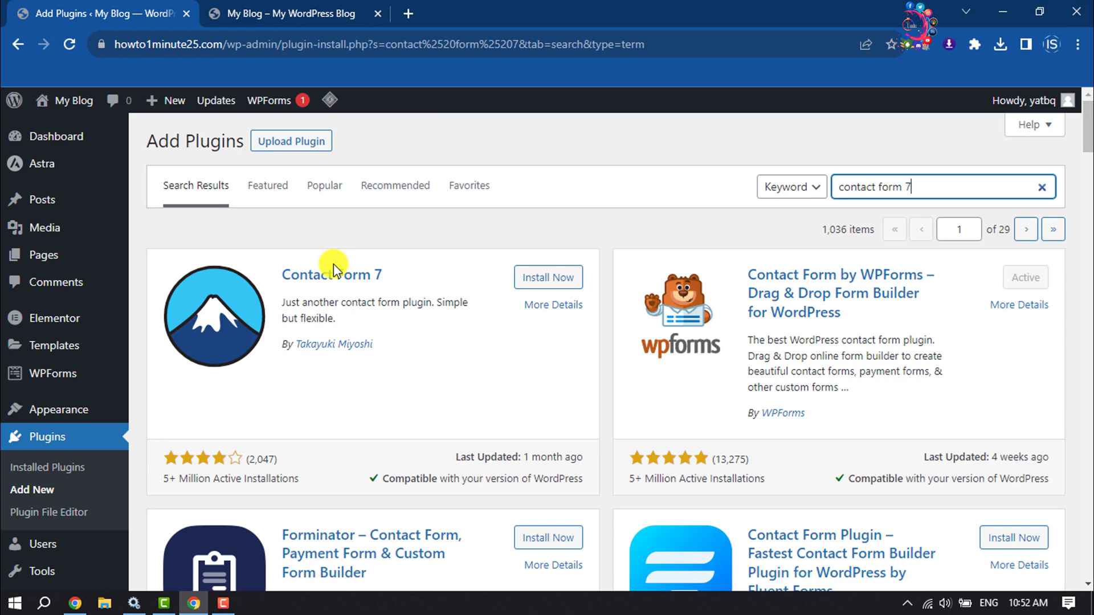
{"action": "left_click", "coordinate": [548, 286]}
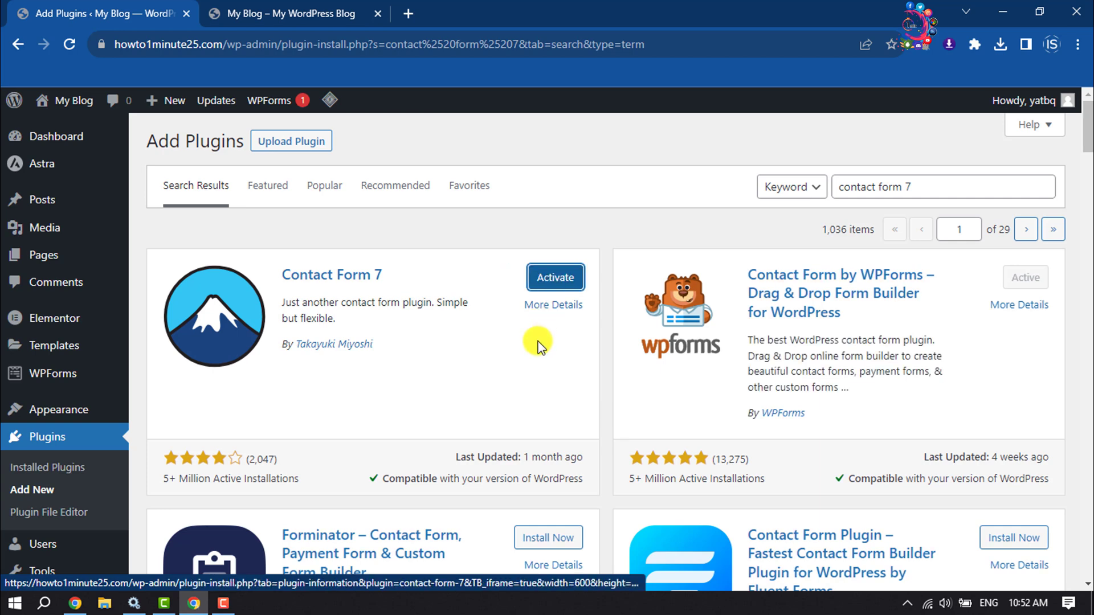
{"action": "left_click", "coordinate": [560, 287]}
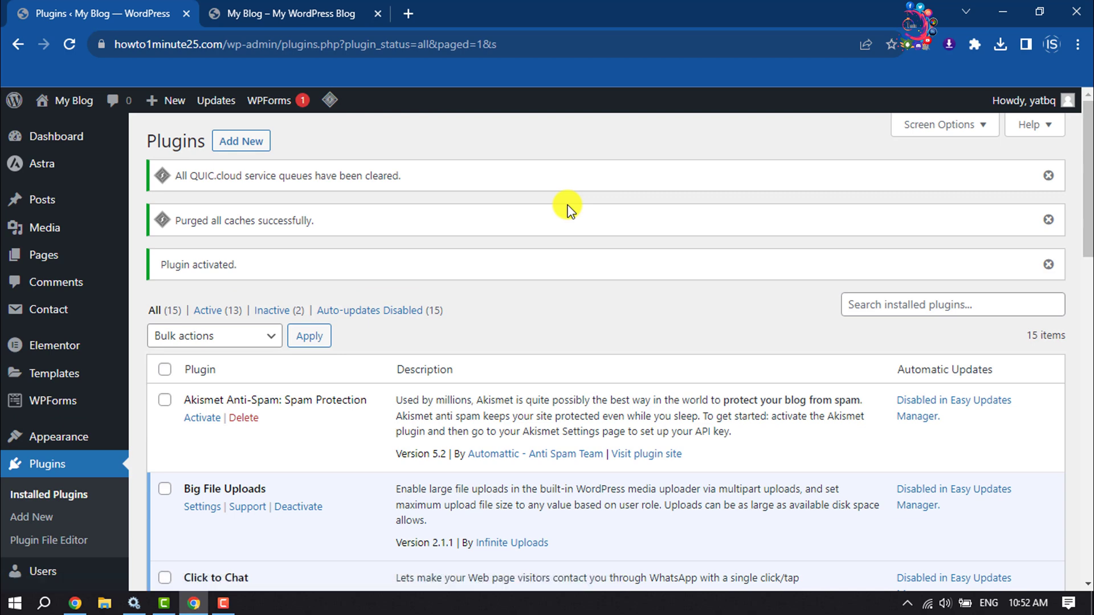
{"action": "scroll", "coordinate": [569, 209], "scroll_direction": "down", "scroll_amount": 2}
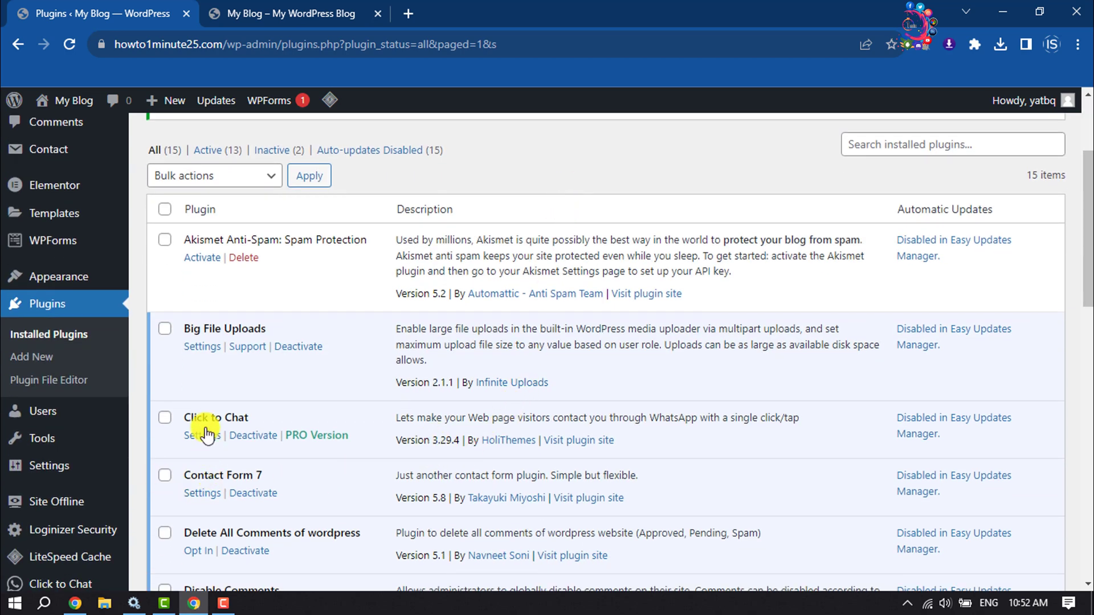
{"action": "scroll", "coordinate": [193, 384], "scroll_direction": "up", "scroll_amount": 2}
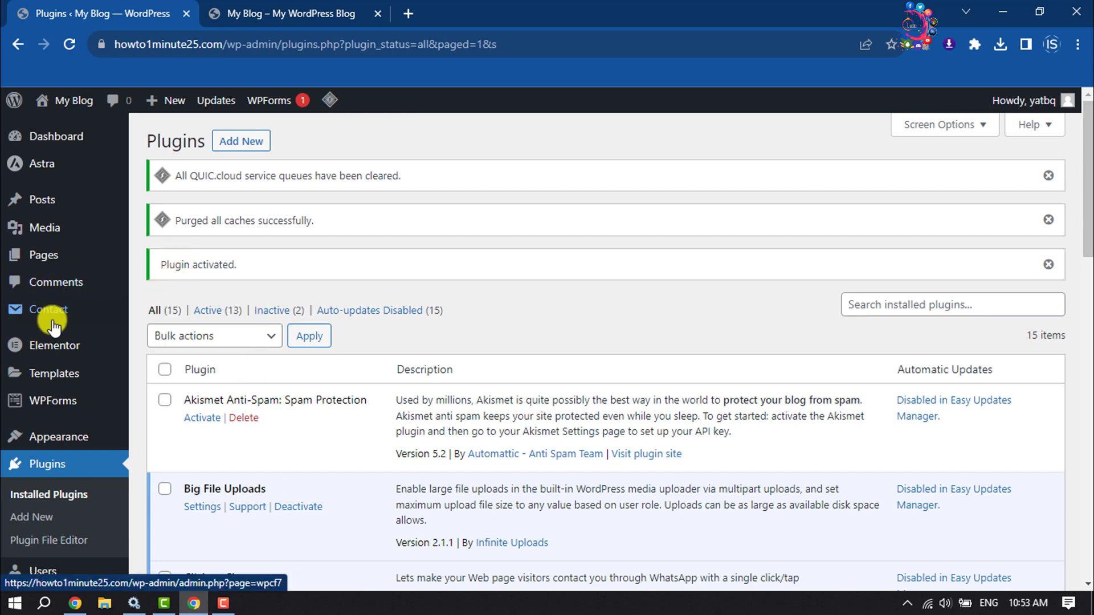
{"action": "mouse_move", "coordinate": [48, 310]}
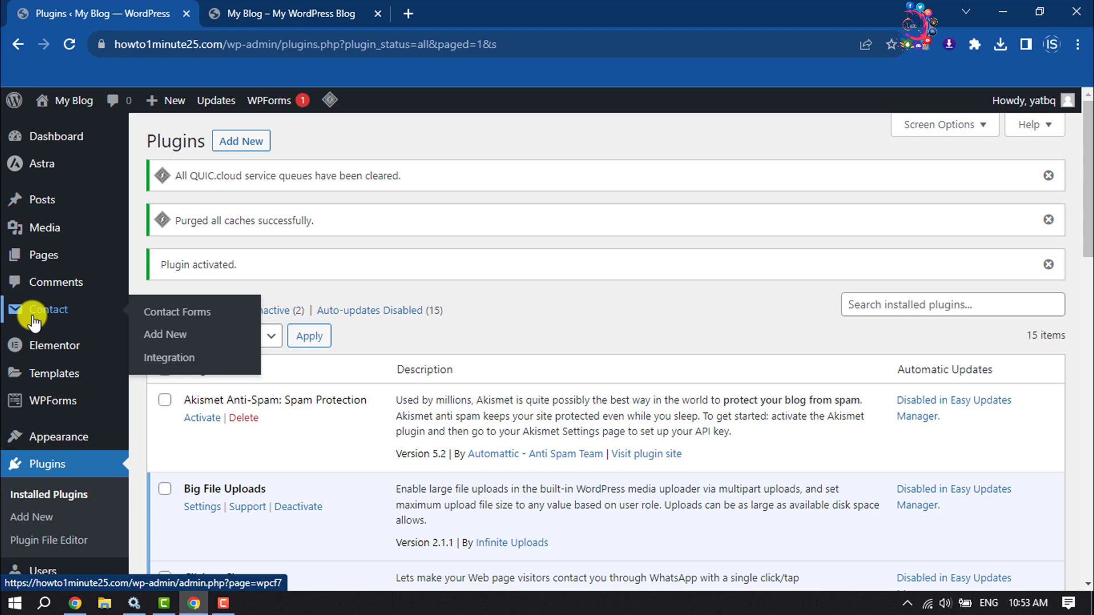
Copy Contact form 1's shortcode from the Contact Forms list
{"action": "left_click", "coordinate": [35, 320]}
{"action": "scroll", "coordinate": [183, 416], "scroll_direction": "down", "scroll_amount": 3}
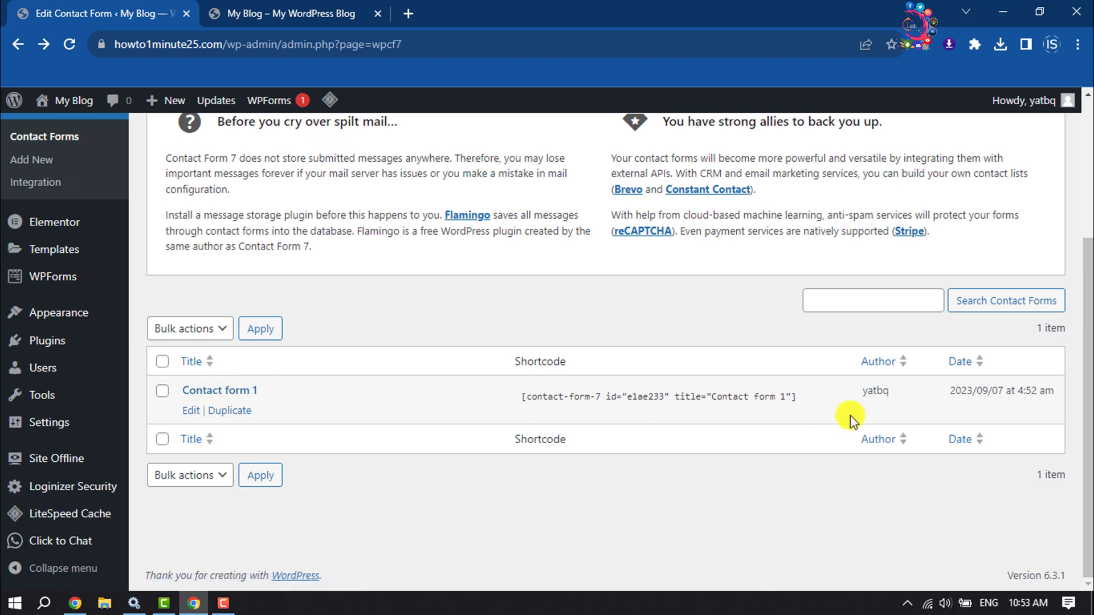
{"action": "mouse_move", "coordinate": [614, 396]}
{"action": "left_click", "coordinate": [517, 399]}
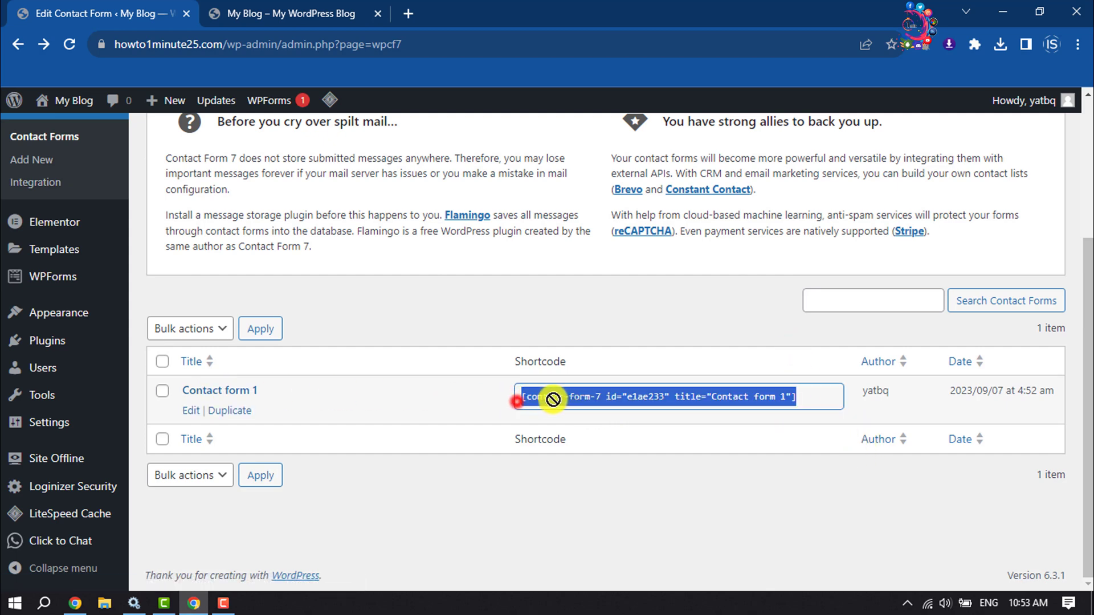
{"action": "left_click", "coordinate": [691, 458]}
{"action": "left_click", "coordinate": [668, 394]}
{"action": "right_click", "coordinate": [668, 394]}
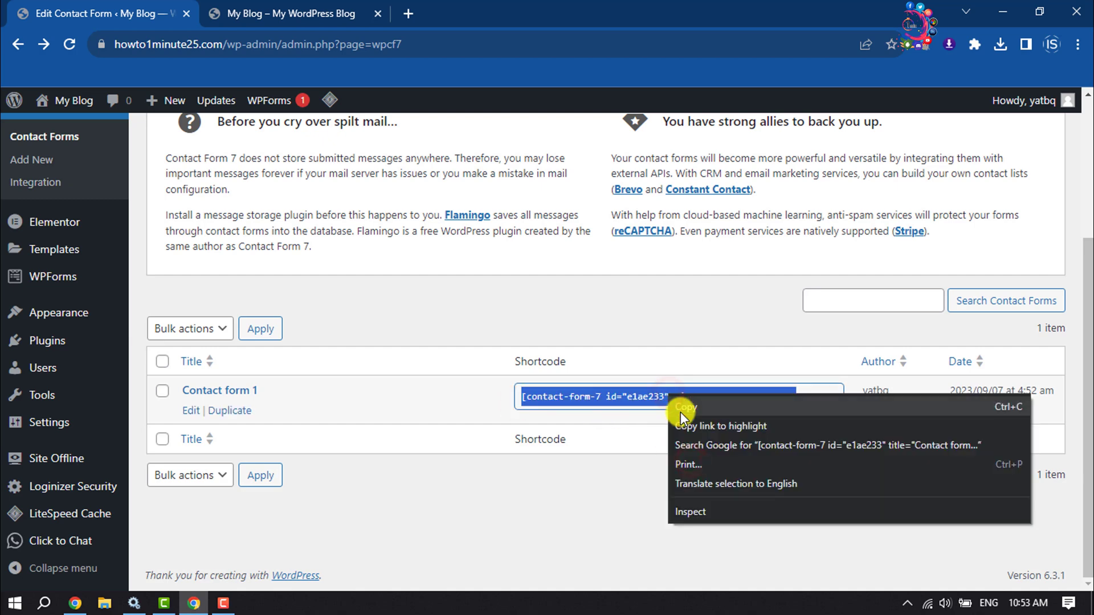
{"action": "left_click", "coordinate": [681, 409]}
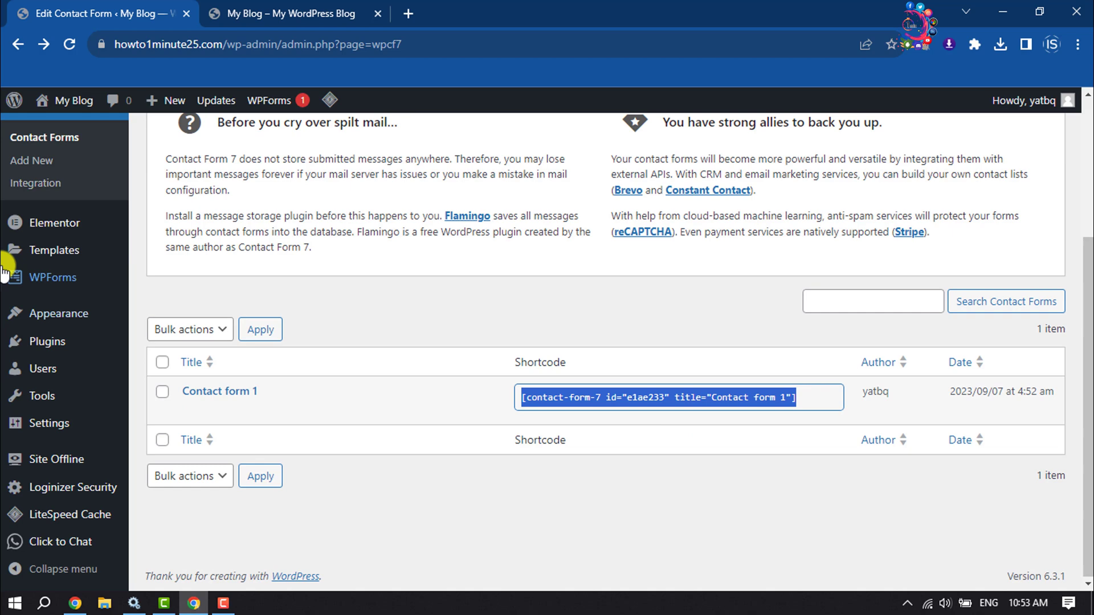
{"action": "scroll", "coordinate": [115, 396], "scroll_direction": "up", "scroll_amount": 3}
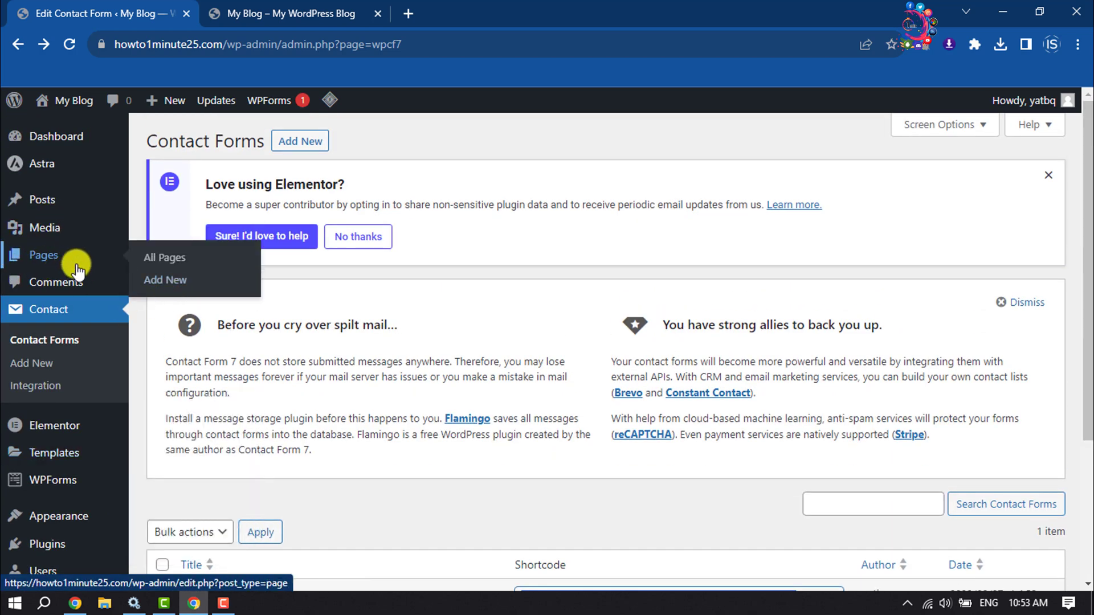
Create a 'Contact Us' page containing the pasted form shortcode and publish it
{"action": "left_click", "coordinate": [176, 282]}
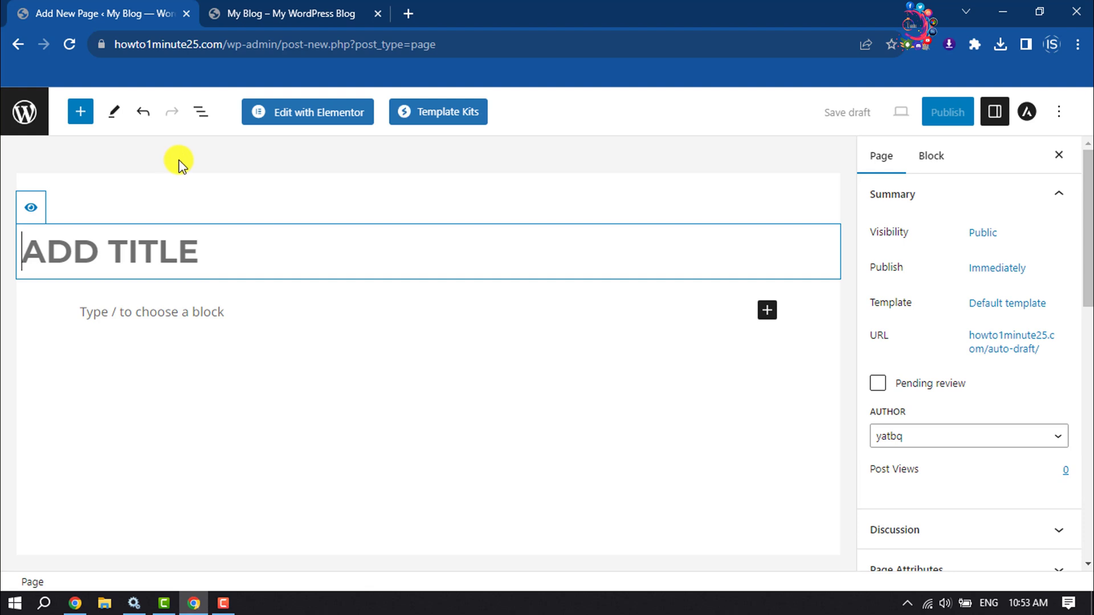
{"action": "type", "text": "CONTACTY"}
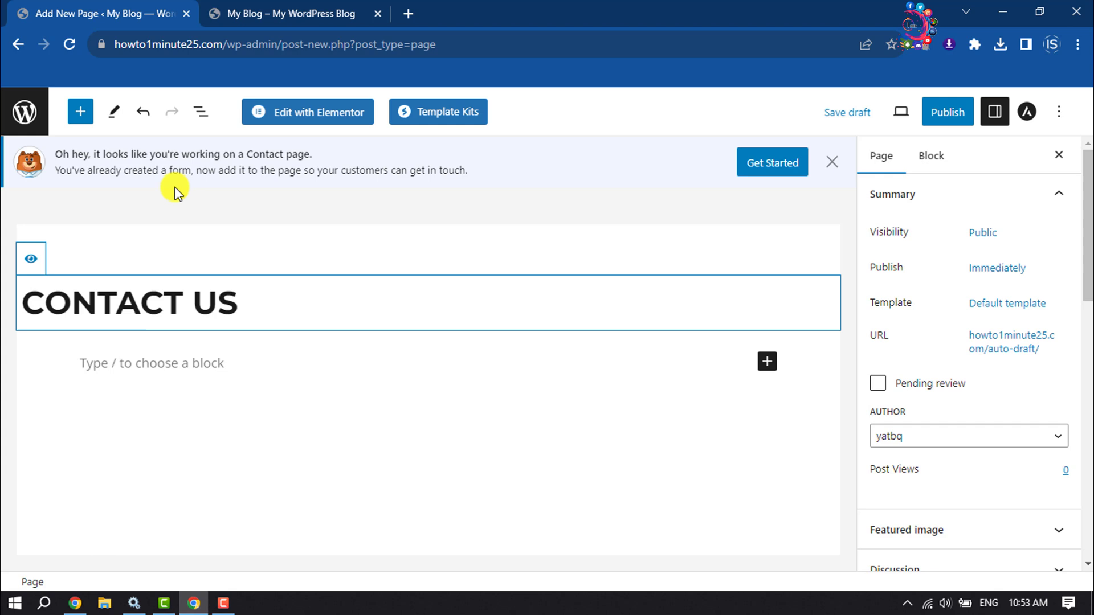
{"action": "left_click", "coordinate": [163, 364]}
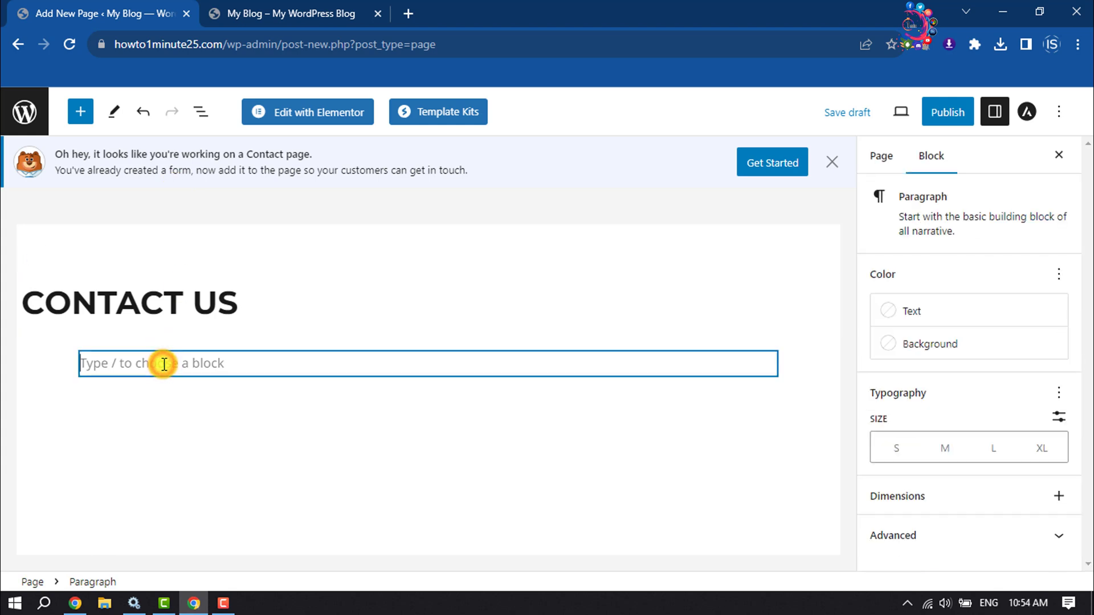
{"action": "key", "text": "ctrl+v"}
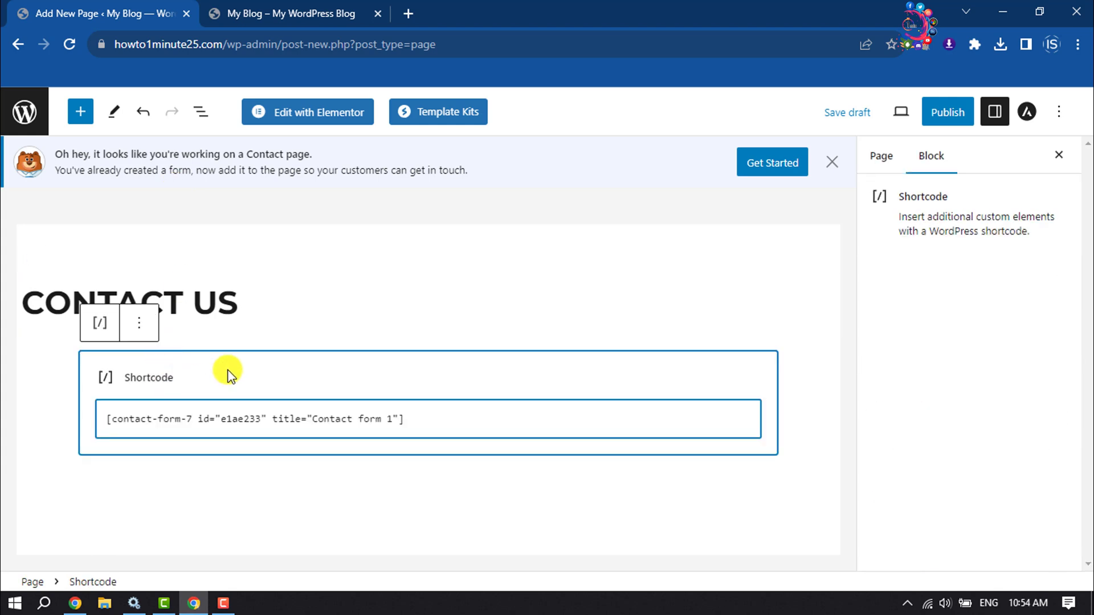
{"action": "left_click", "coordinate": [948, 112]}
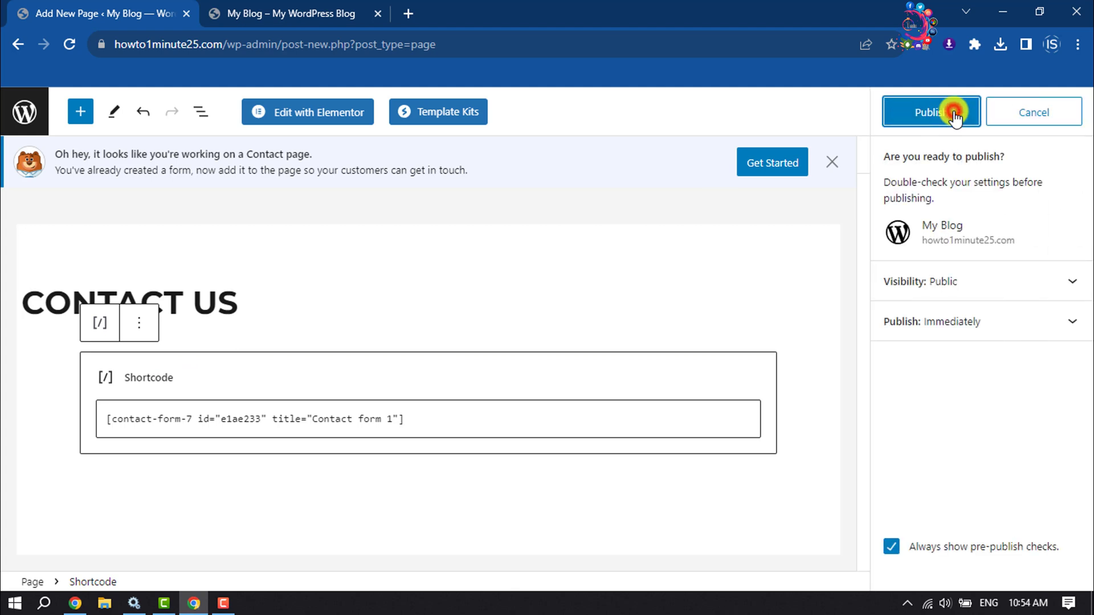
{"action": "left_click", "coordinate": [954, 116]}
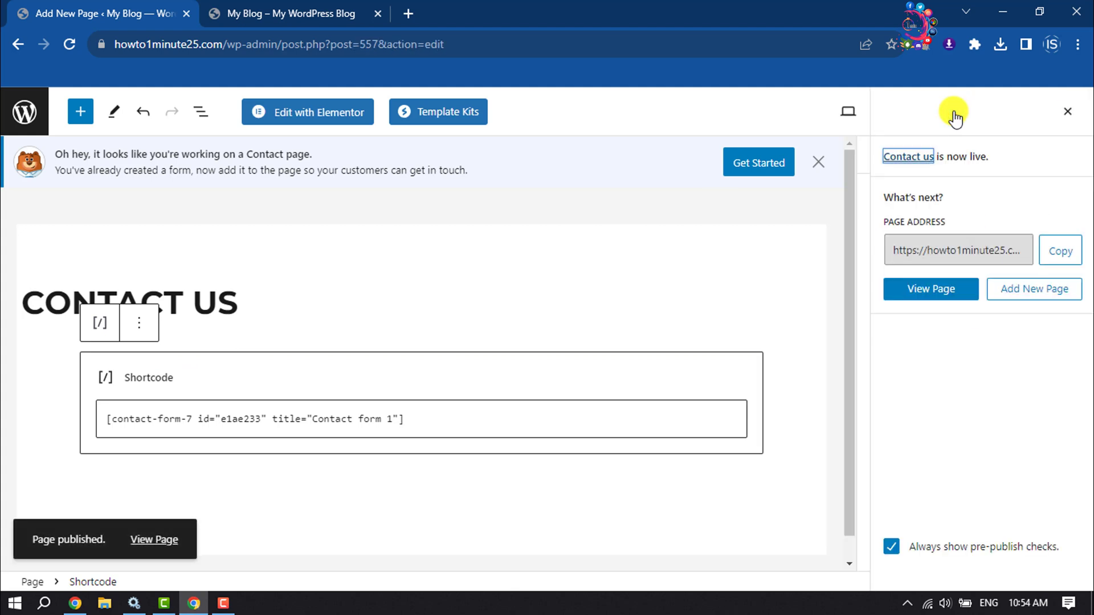
{"action": "right_click", "coordinate": [145, 542]}
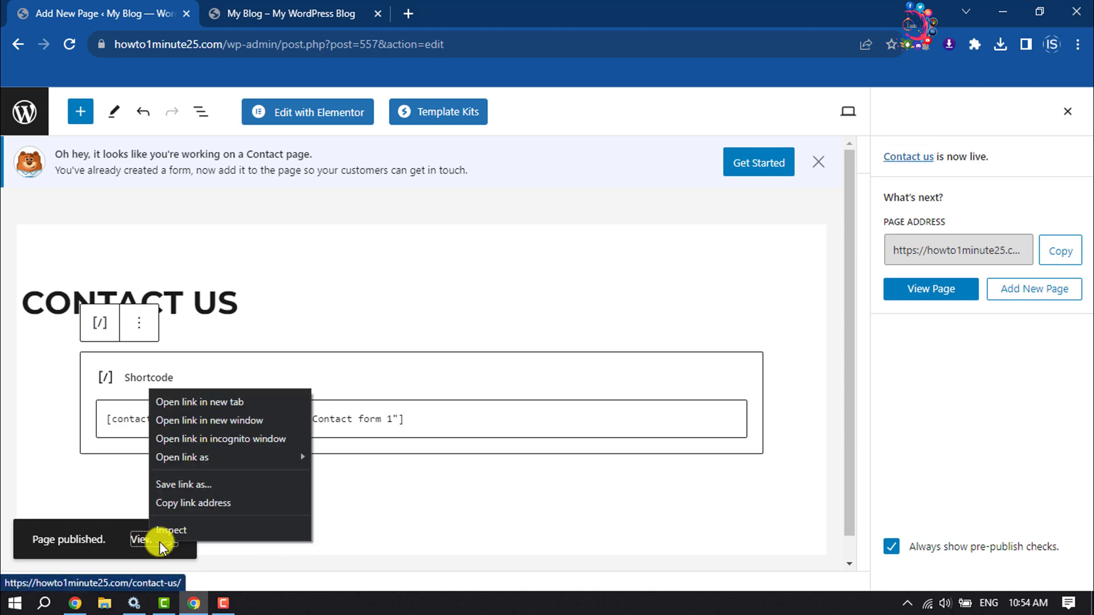
View the live Contact Us form in a new tab, then return to the editor
{"action": "left_click", "coordinate": [196, 400]}
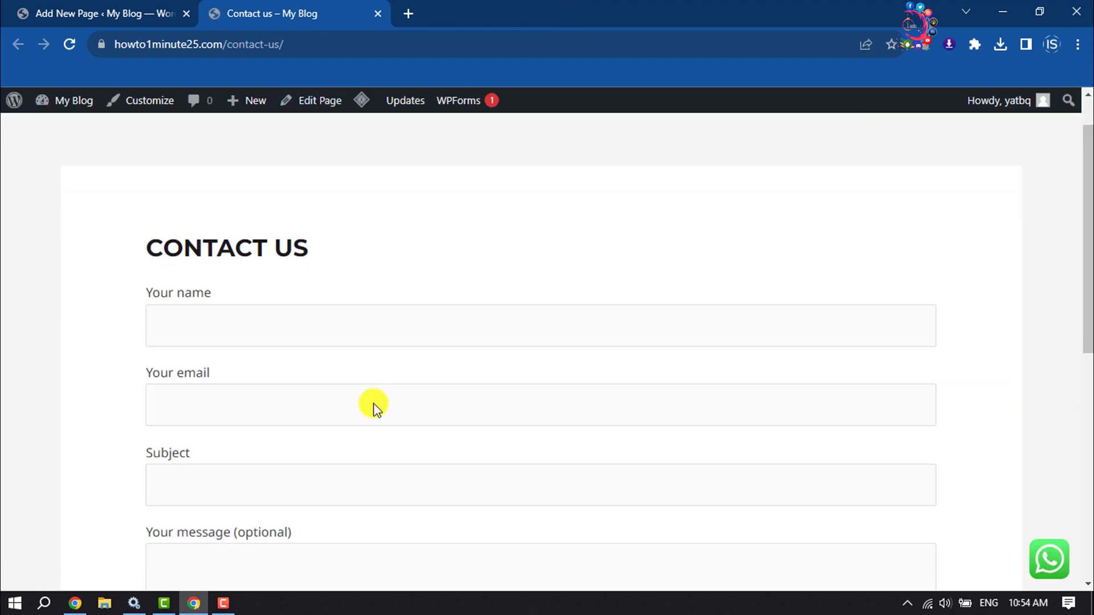
{"action": "scroll", "coordinate": [373, 408], "scroll_direction": "down", "scroll_amount": 4}
{"action": "scroll", "coordinate": [374, 408], "scroll_direction": "up", "scroll_amount": 3}
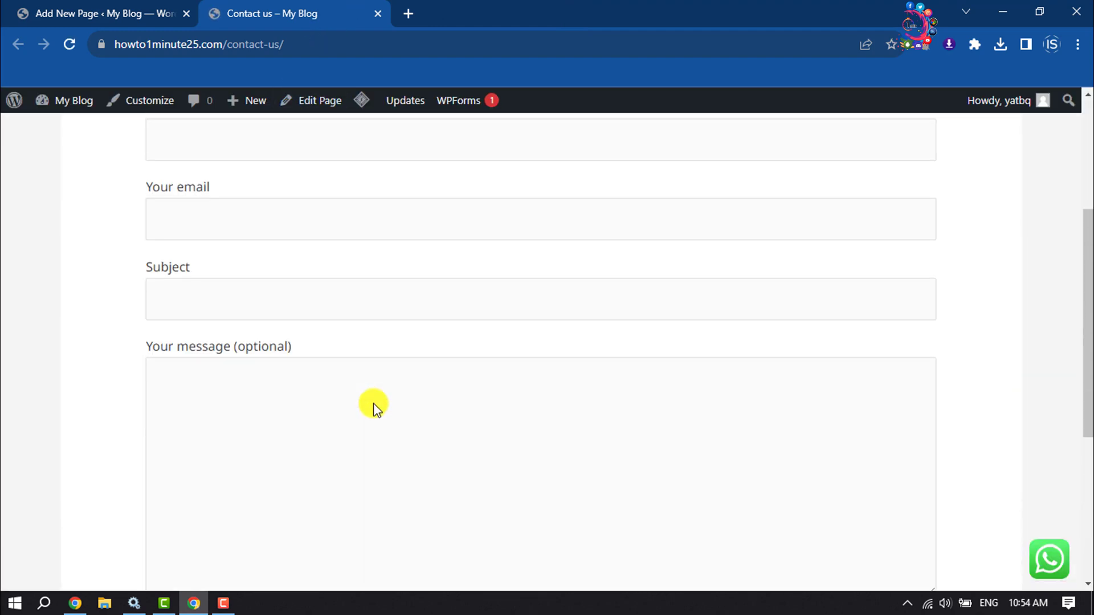
{"action": "scroll", "coordinate": [374, 408], "scroll_direction": "up", "scroll_amount": 3}
{"action": "scroll", "coordinate": [374, 408], "scroll_direction": "down", "scroll_amount": 4}
{"action": "scroll", "coordinate": [373, 408], "scroll_direction": "up", "scroll_amount": 3}
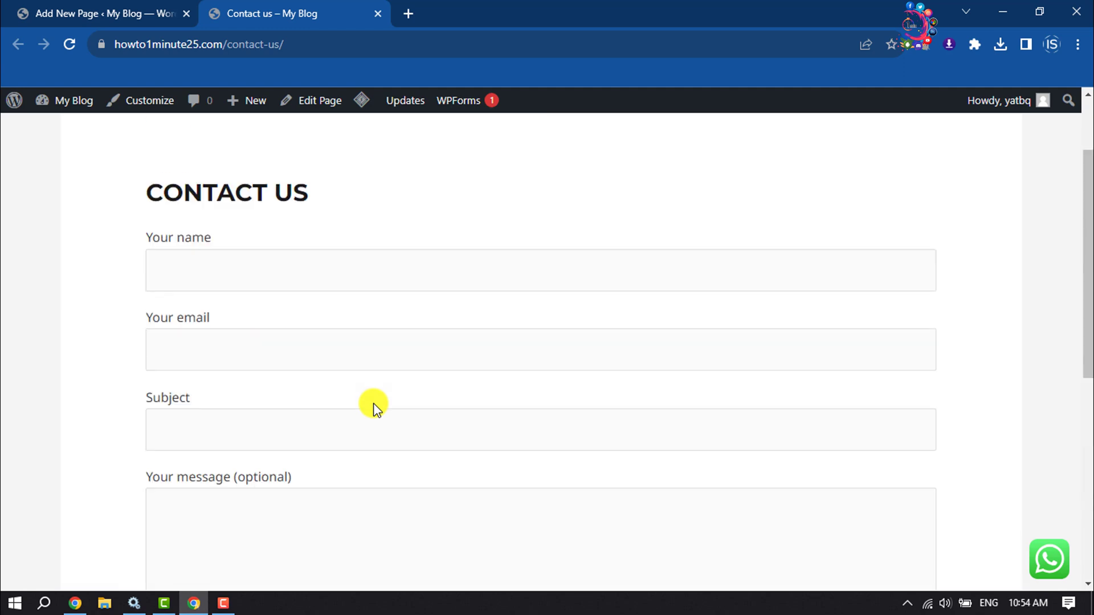
{"action": "scroll", "coordinate": [373, 405], "scroll_direction": "up", "scroll_amount": 2}
{"action": "scroll", "coordinate": [333, 427], "scroll_direction": "down", "scroll_amount": 3}
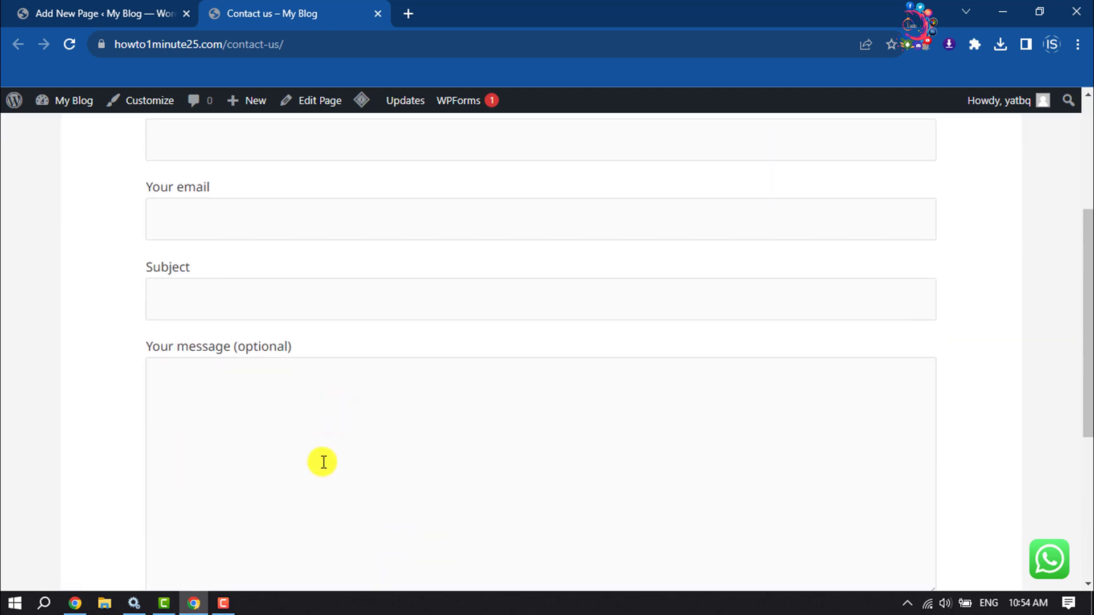
{"action": "scroll", "coordinate": [322, 460], "scroll_direction": "down", "scroll_amount": 2}
{"action": "scroll", "coordinate": [313, 486], "scroll_direction": "down", "scroll_amount": 1}
{"action": "scroll", "coordinate": [314, 486], "scroll_direction": "up", "scroll_amount": 6}
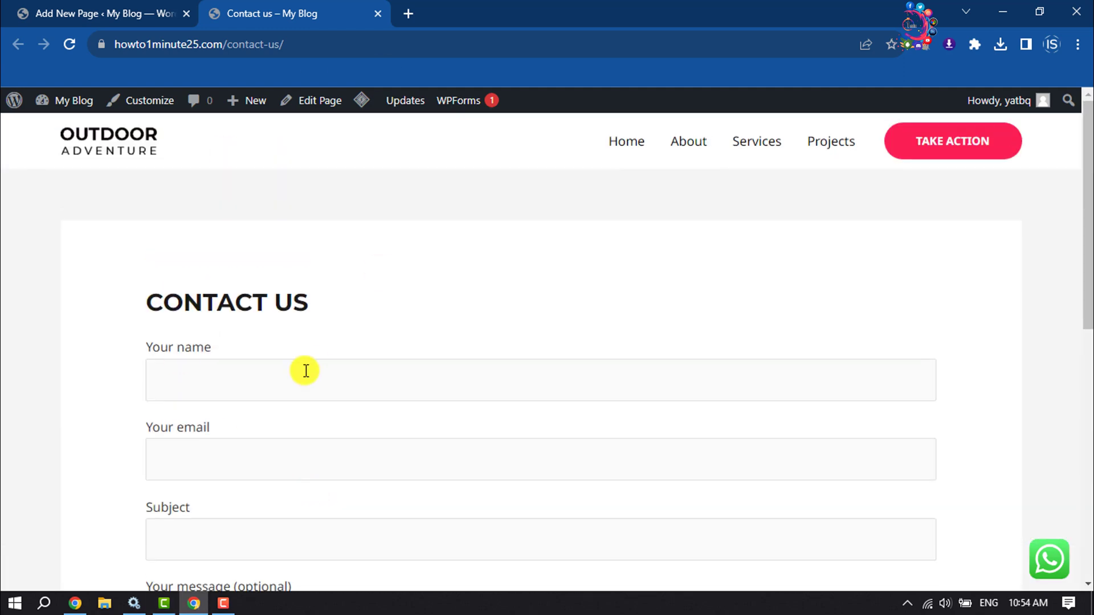
{"action": "left_click", "coordinate": [77, 7]}
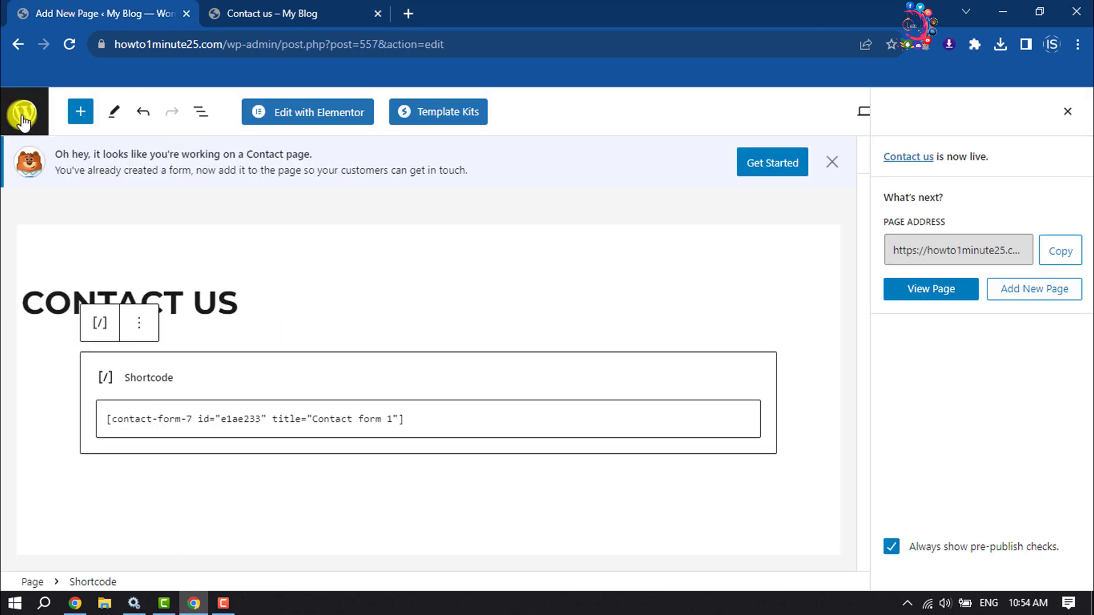
Open Contact form 1's template and check its Subject field on the live page
{"action": "left_click", "coordinate": [18, 47]}
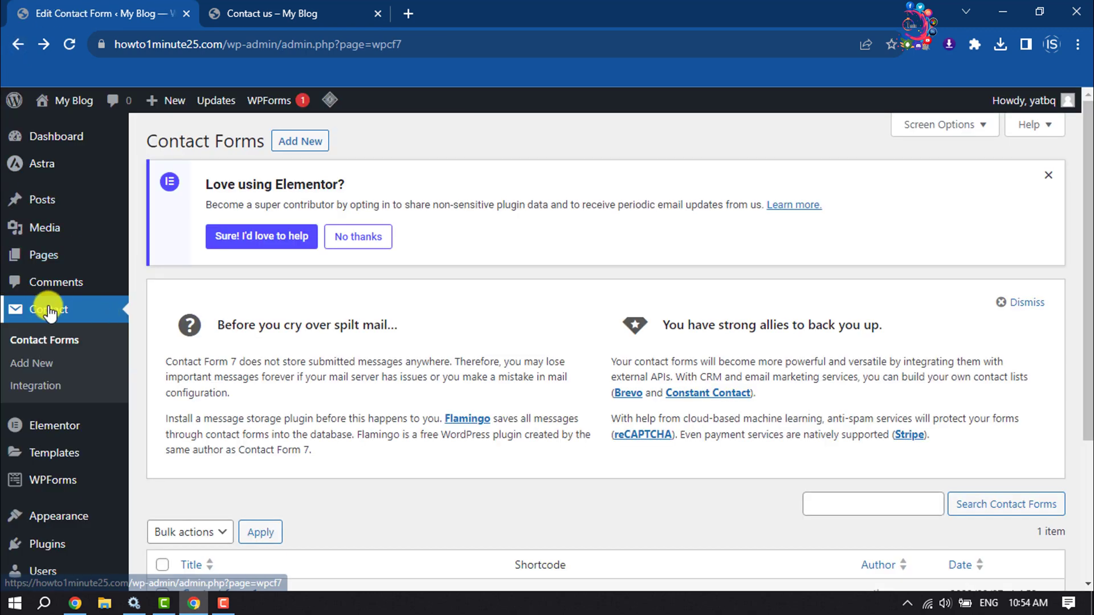
{"action": "scroll", "coordinate": [481, 295], "scroll_direction": "down", "scroll_amount": 3}
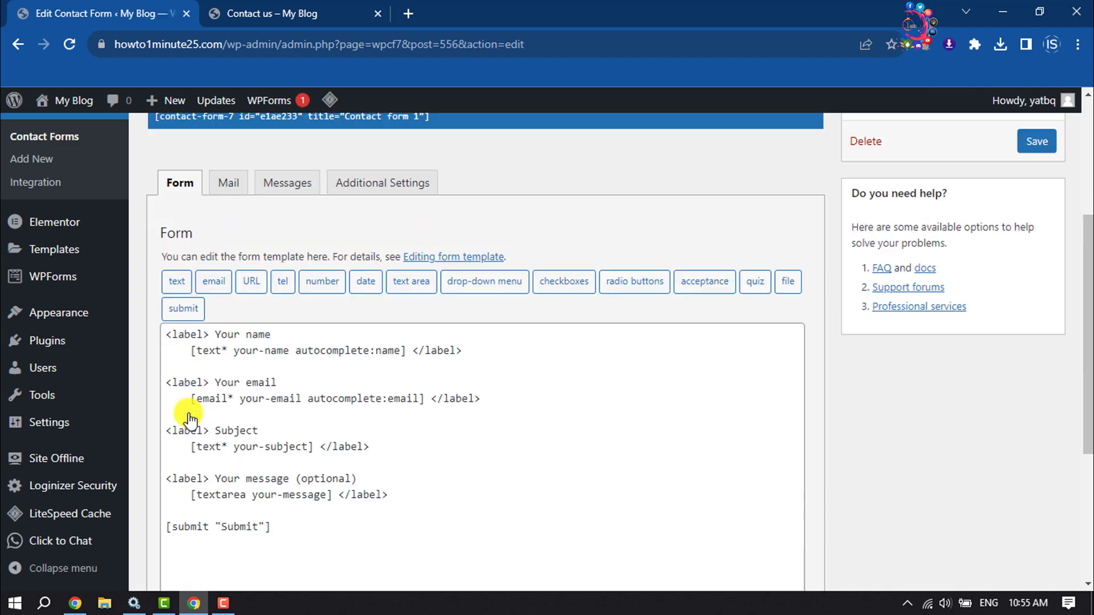
{"action": "scroll", "coordinate": [329, 311], "scroll_direction": "up", "scroll_amount": 1}
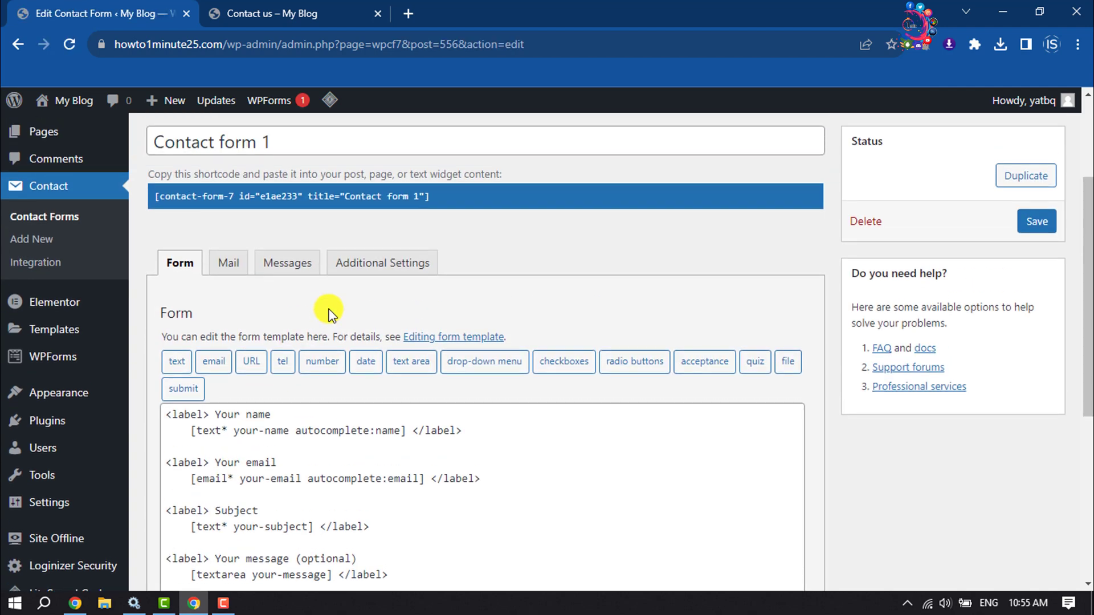
{"action": "scroll", "coordinate": [279, 217], "scroll_direction": "up", "scroll_amount": 1}
{"action": "left_click_drag", "start_coordinate": [308, 222], "coordinate": [146, 224]}
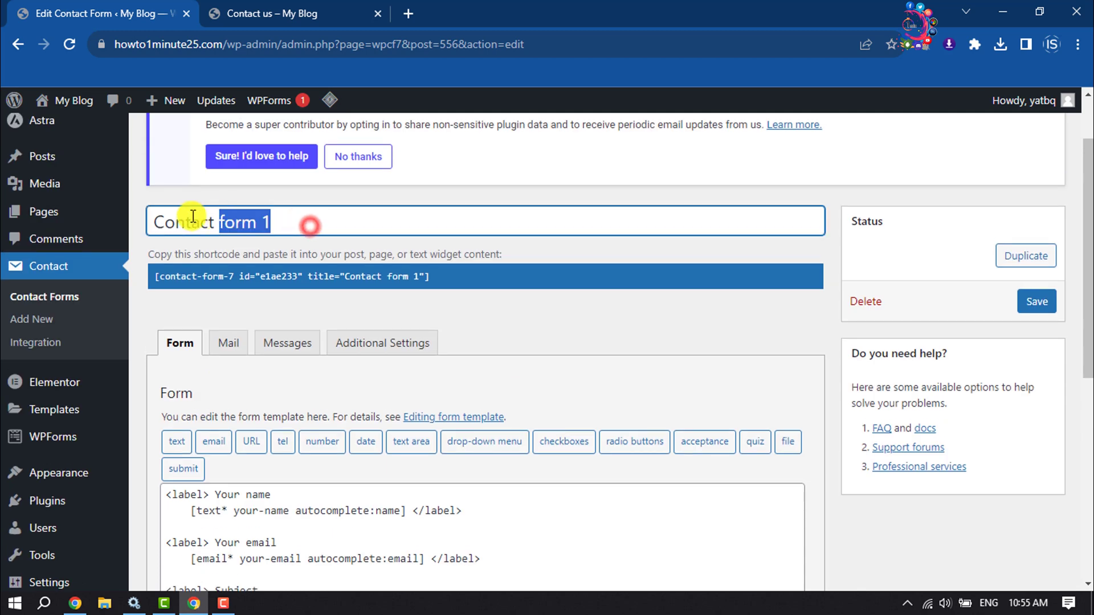
{"action": "scroll", "coordinate": [171, 213], "scroll_direction": "down", "scroll_amount": 1}
{"action": "scroll", "coordinate": [167, 206], "scroll_direction": "down", "scroll_amount": 1}
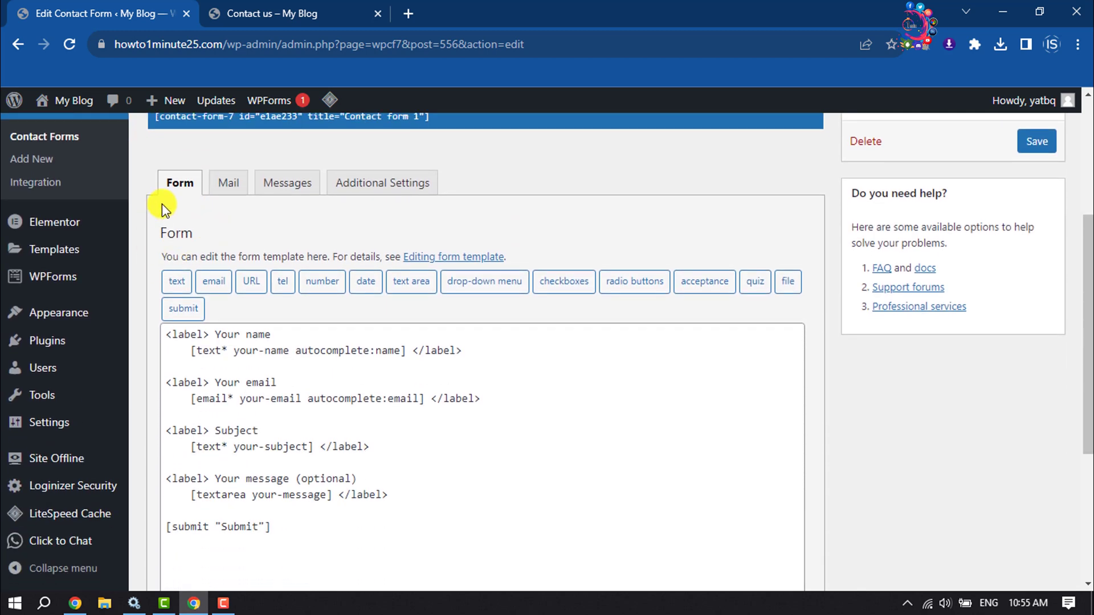
{"action": "left_click", "coordinate": [181, 185]}
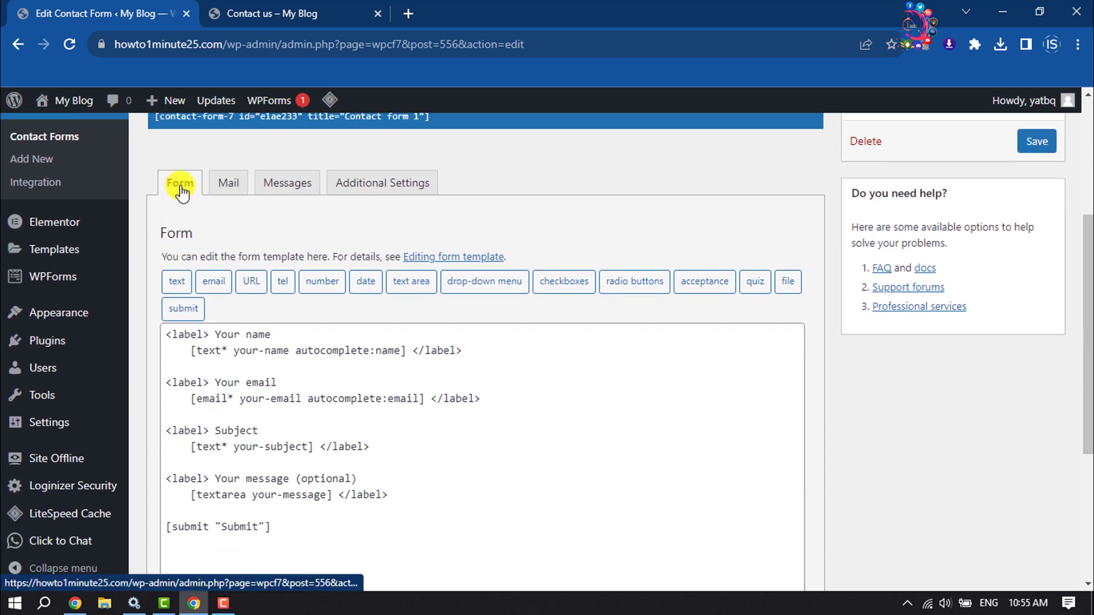
{"action": "scroll", "coordinate": [245, 326], "scroll_direction": "down", "scroll_amount": 1}
{"action": "left_click", "coordinate": [245, 321]}
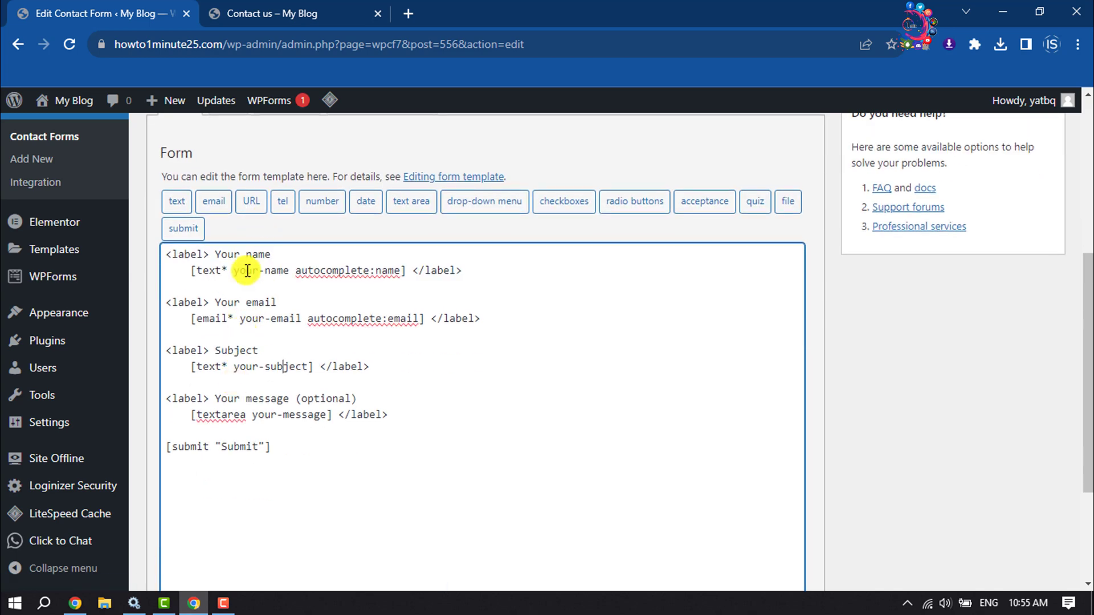
{"action": "left_click_drag", "start_coordinate": [166, 254], "coordinate": [274, 398]}
{"action": "left_click", "coordinate": [282, 14]}
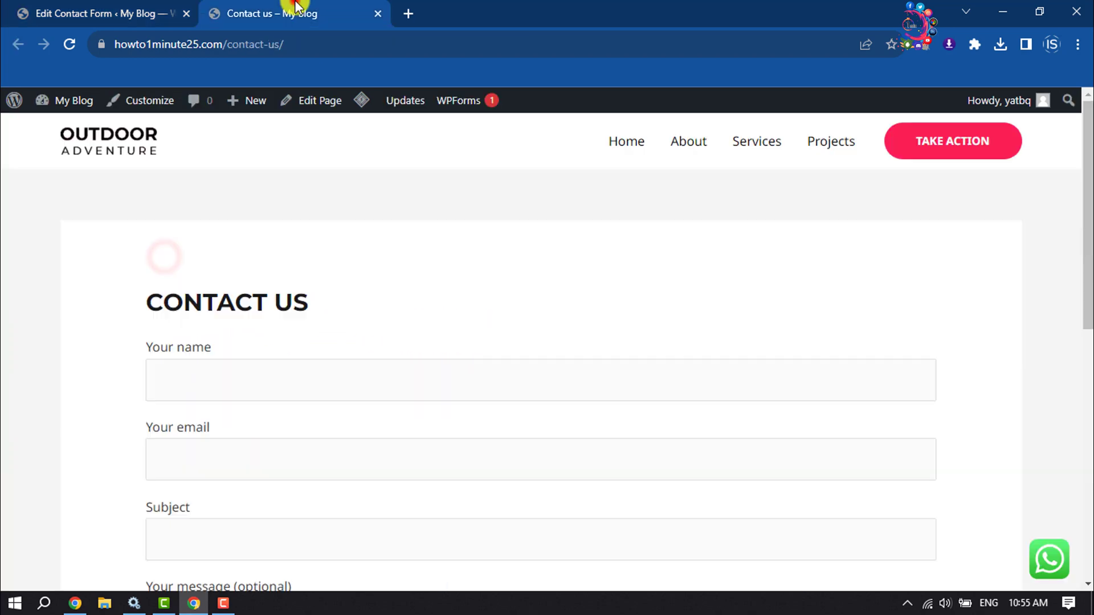
{"action": "scroll", "coordinate": [268, 374], "scroll_direction": "down", "scroll_amount": 3}
{"action": "scroll", "coordinate": [271, 365], "scroll_direction": "up", "scroll_amount": 1}
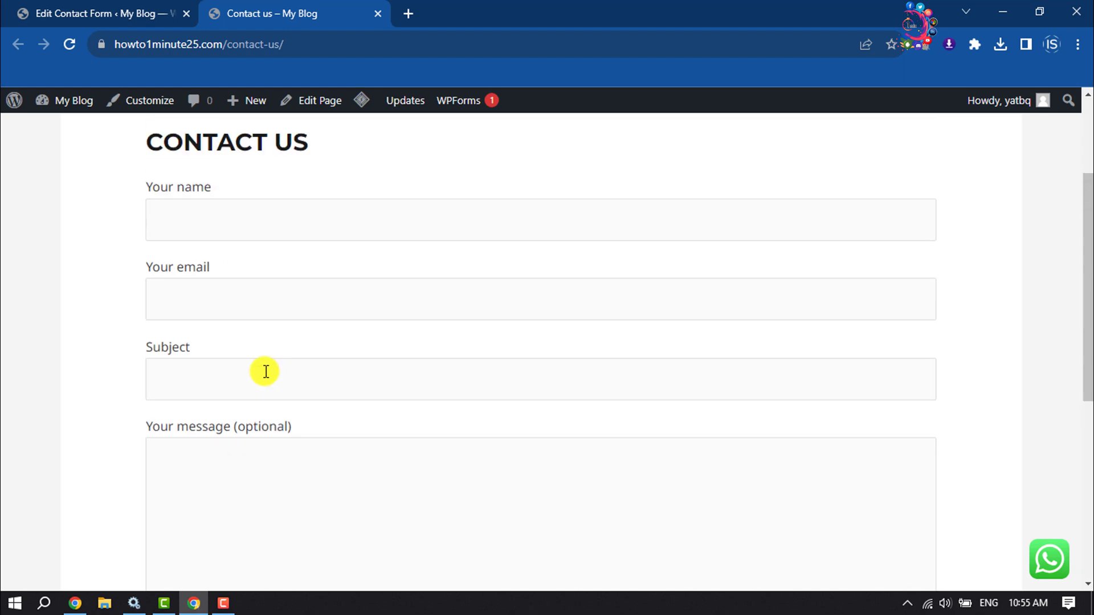
{"action": "left_click", "coordinate": [207, 371]}
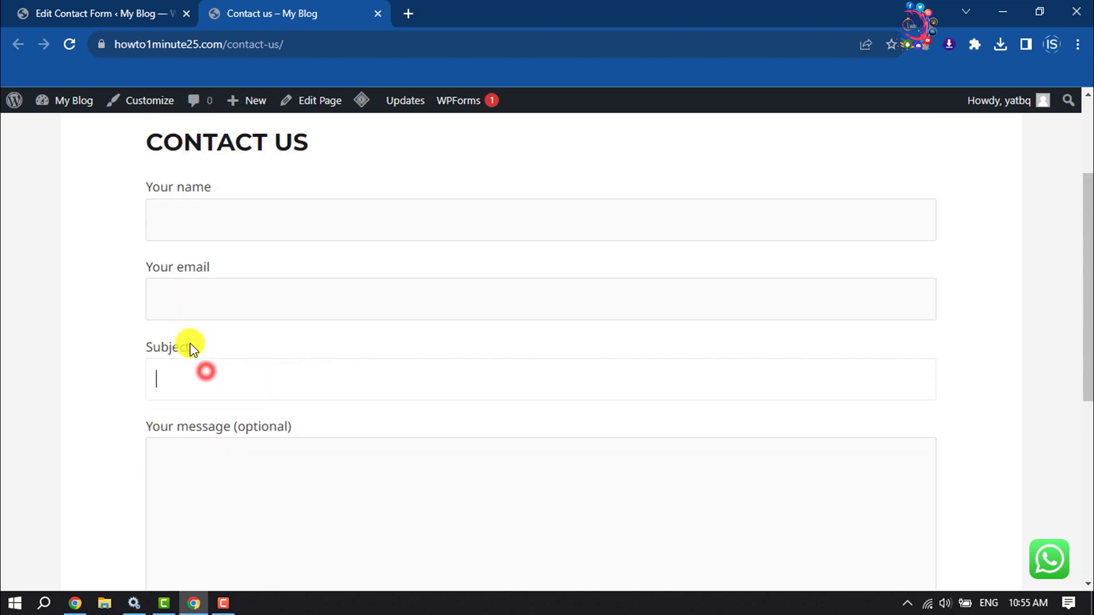
Delete the Subject field lines, save the form, and reload the live page
{"action": "left_click", "coordinate": [28, 8]}
{"action": "left_click", "coordinate": [318, 346]}
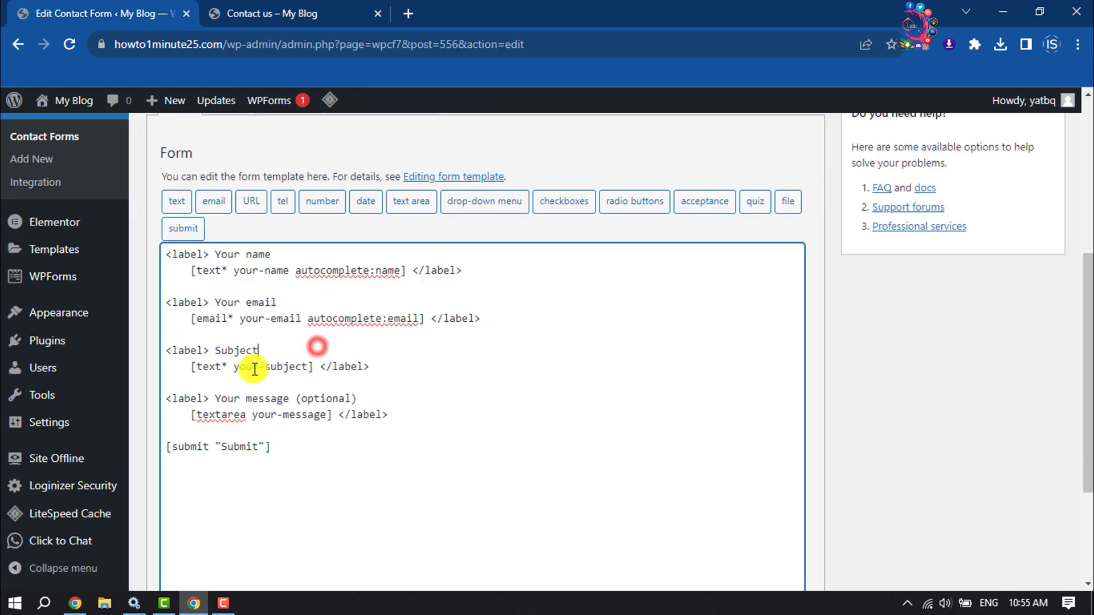
{"action": "left_click_drag", "start_coordinate": [377, 367], "coordinate": [141, 353]}
{"action": "key", "text": "BackSpace"}
{"action": "key", "text": "BackSpace"}
{"action": "key", "text": "BackSpace"}
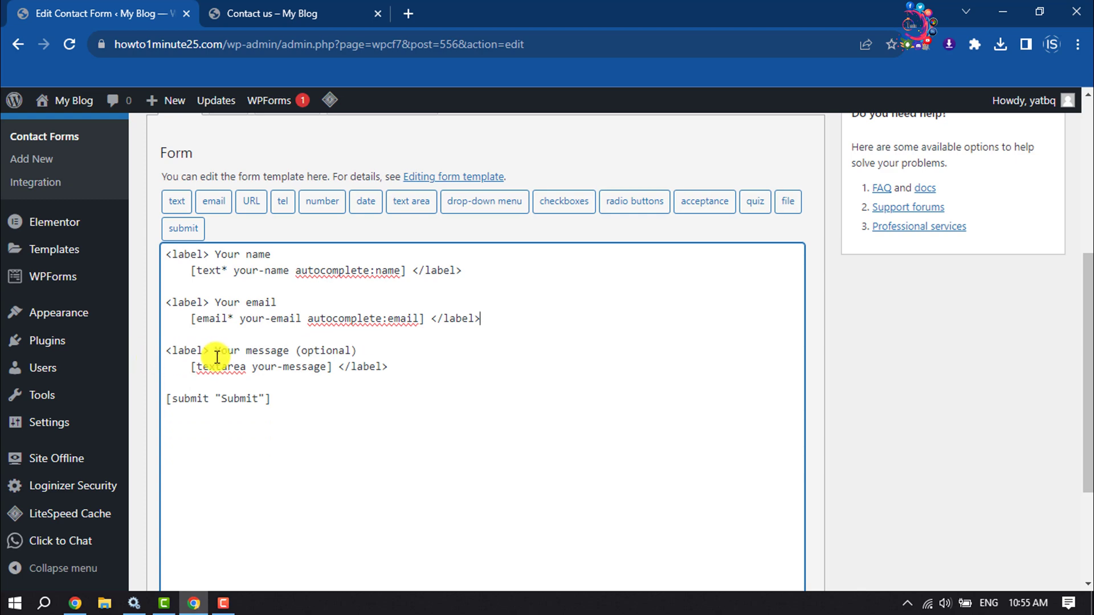
{"action": "scroll", "coordinate": [227, 351], "scroll_direction": "down", "scroll_amount": 3}
{"action": "left_click", "coordinate": [171, 512]}
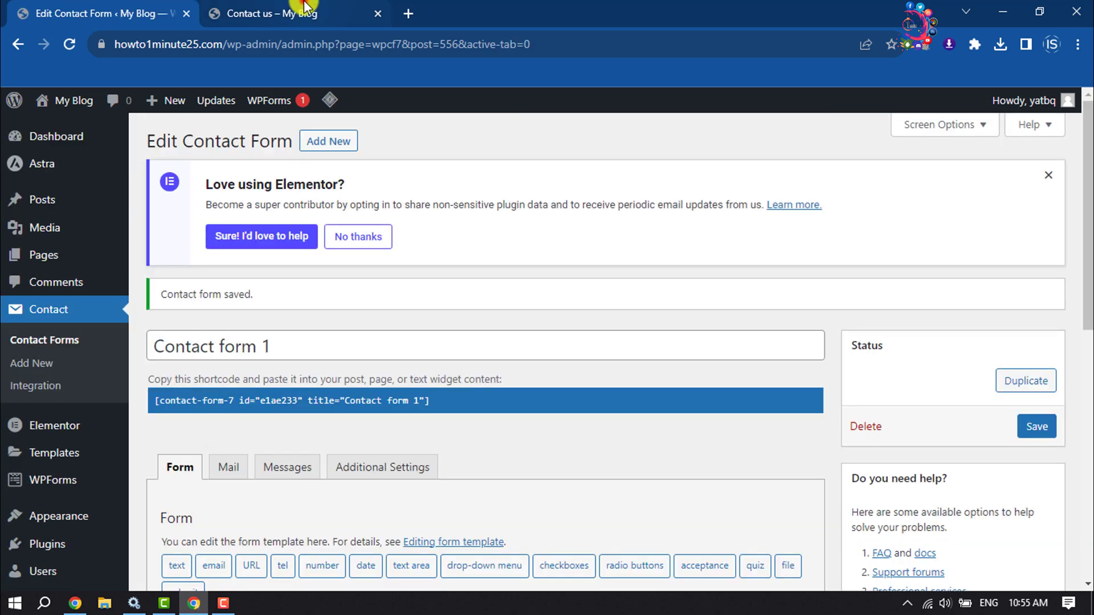
{"action": "left_click", "coordinate": [288, 13]}
{"action": "left_click", "coordinate": [71, 43]}
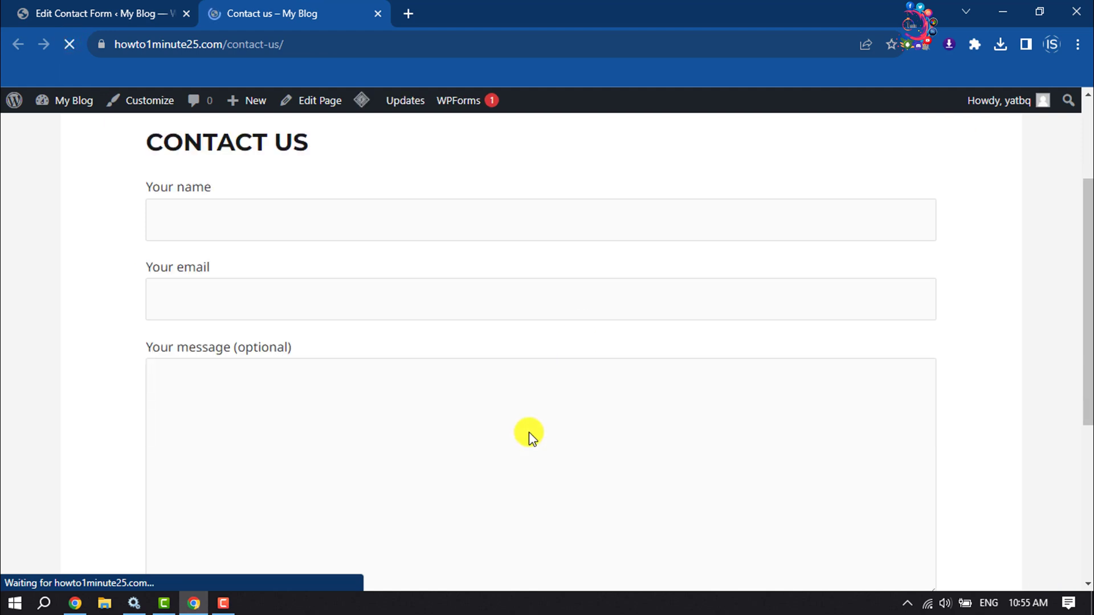
{"action": "scroll", "coordinate": [530, 431], "scroll_direction": "down", "scroll_amount": 1}
{"action": "scroll", "coordinate": [529, 432], "scroll_direction": "up", "scroll_amount": 1}
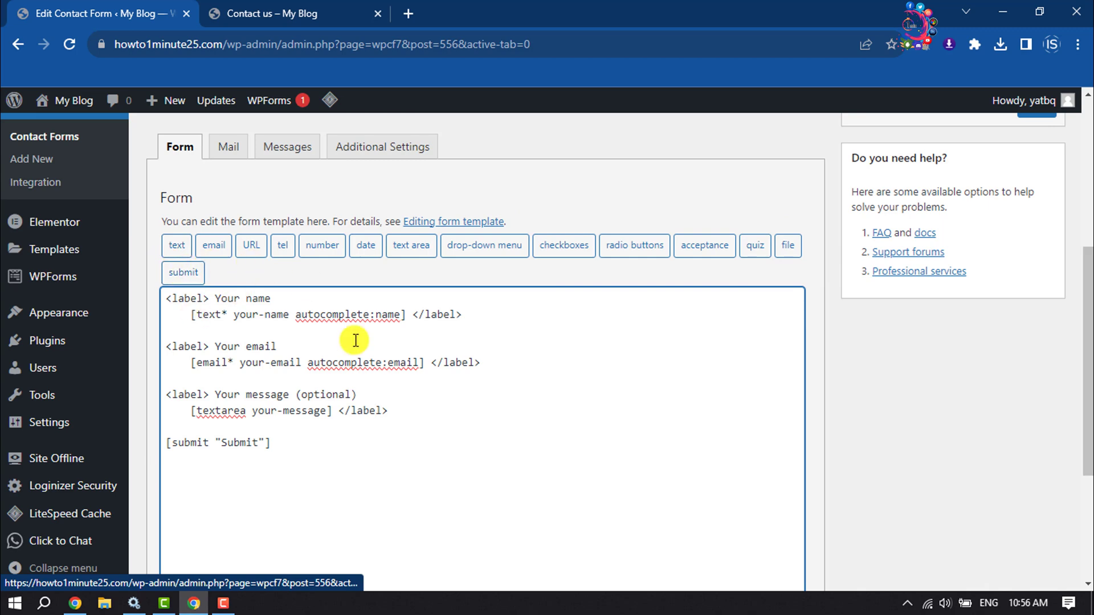
Add a blank line after the email field in the form template
{"action": "left_click", "coordinate": [317, 434]}
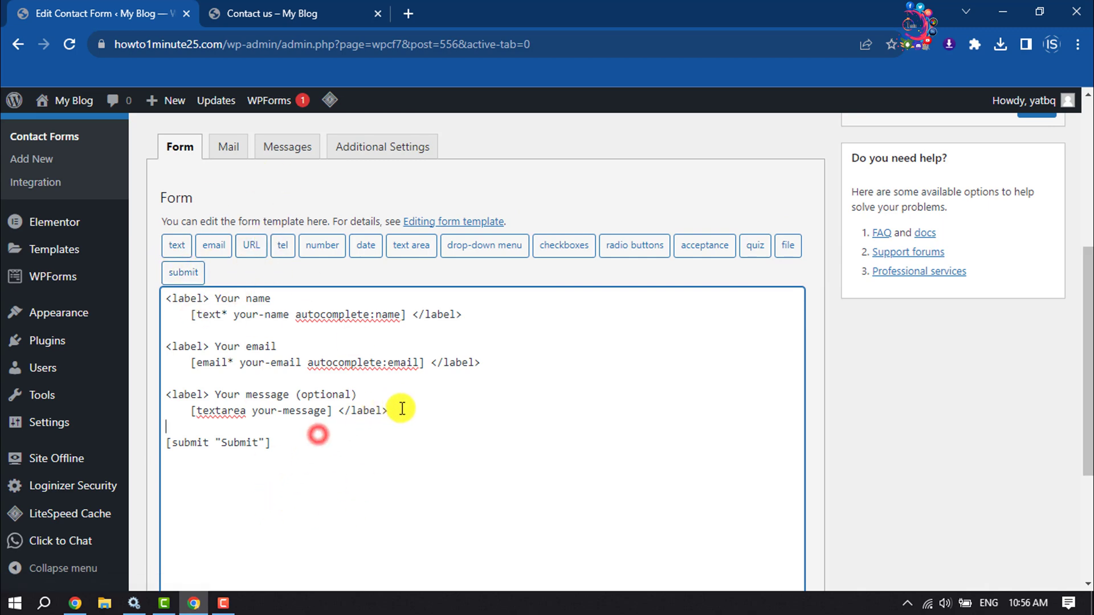
{"action": "left_click", "coordinate": [402, 409]}
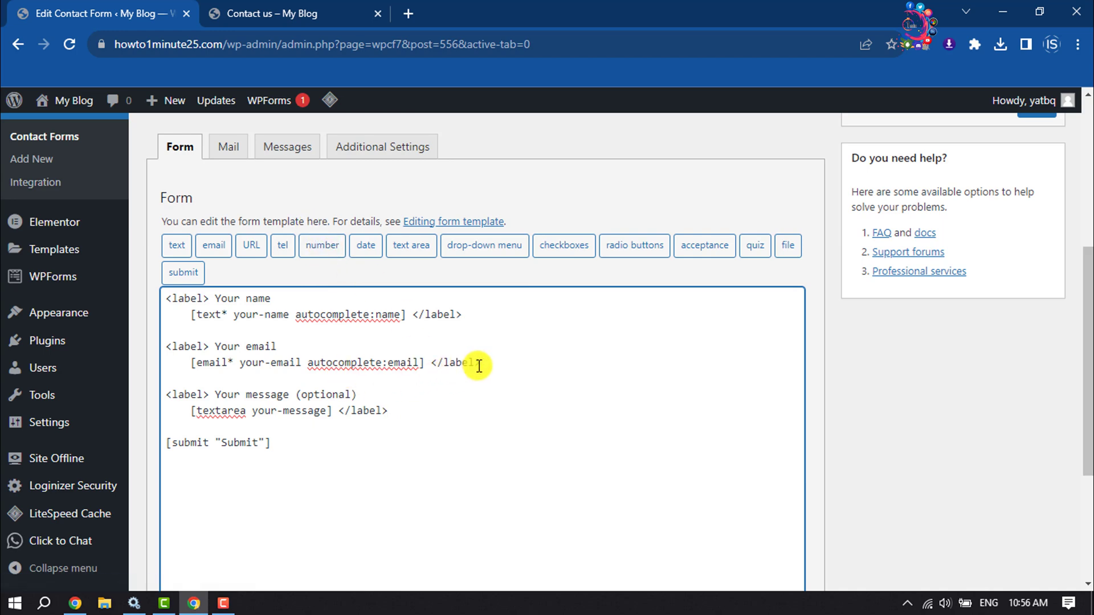
{"action": "left_click", "coordinate": [502, 364]}
{"action": "key", "text": "Return"}
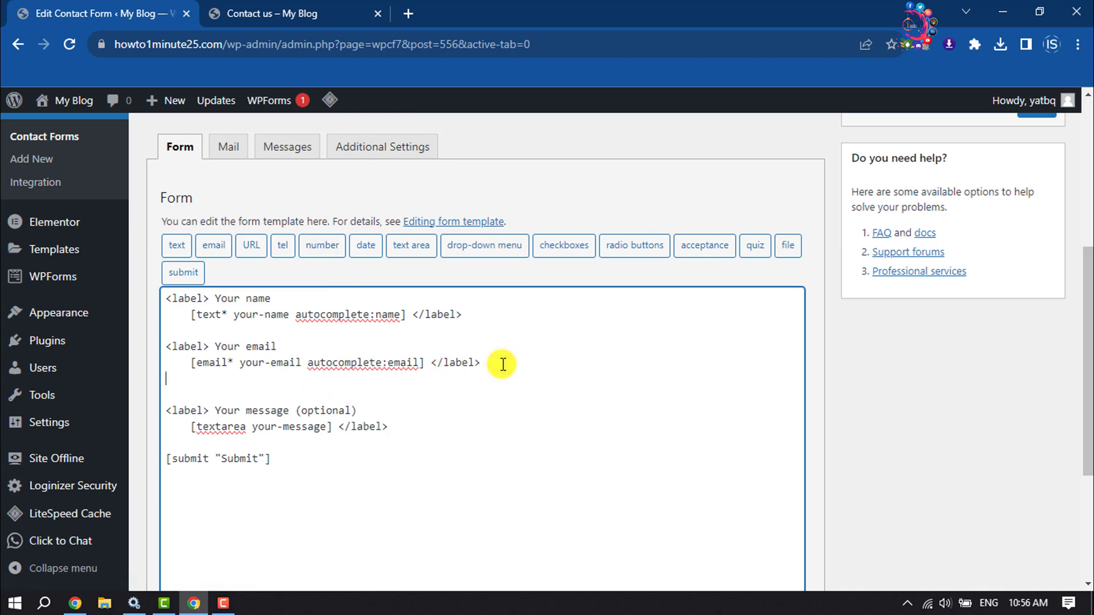
Generate a Spinbox number field tag, number-701, and insert it on that line
{"action": "left_click", "coordinate": [321, 248]}
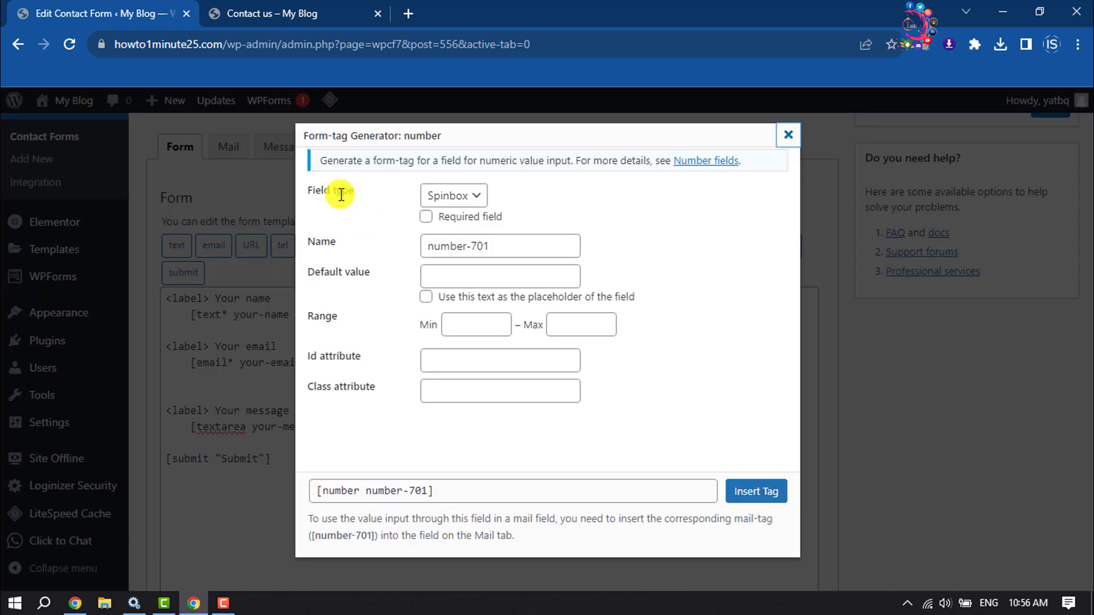
{"action": "left_click", "coordinate": [477, 203]}
{"action": "left_click", "coordinate": [544, 197]}
{"action": "left_click", "coordinate": [424, 219]}
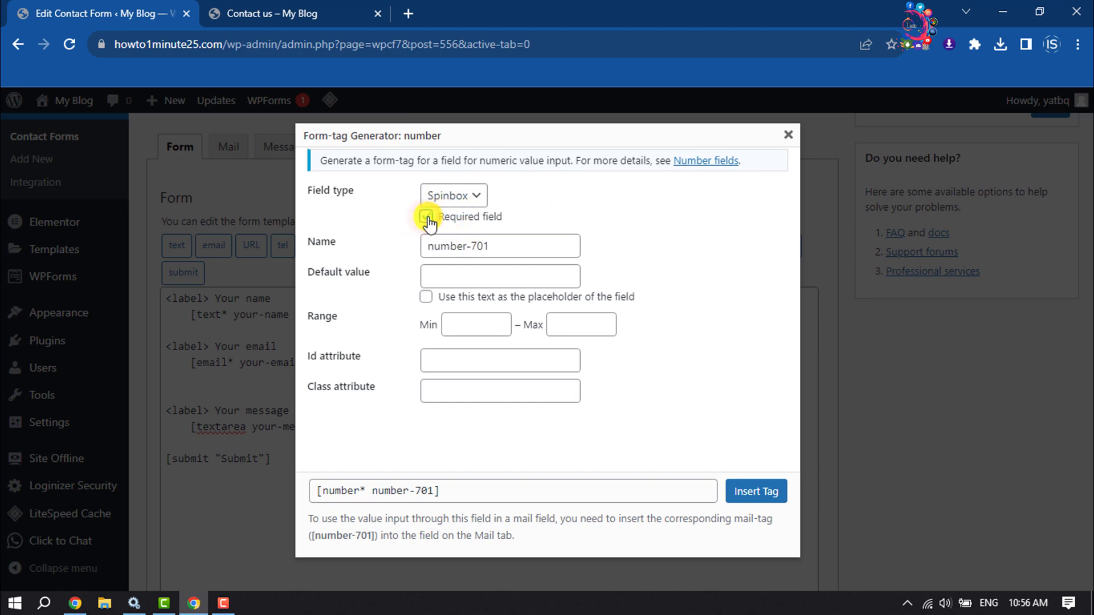
{"action": "left_click_drag", "start_coordinate": [520, 245], "coordinate": [422, 245]}
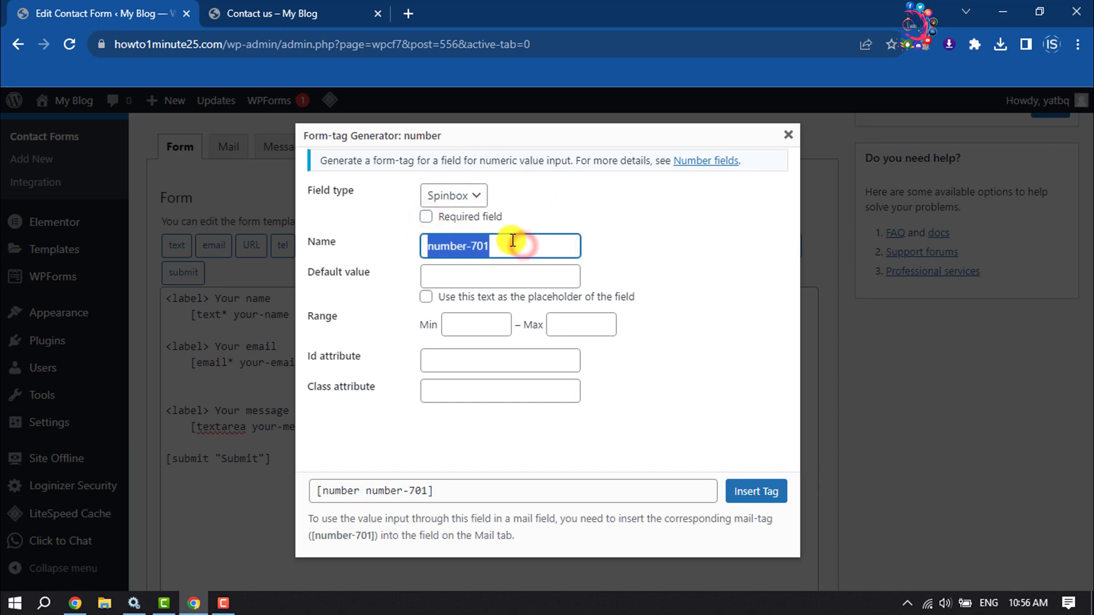
{"action": "left_click", "coordinate": [756, 493]}
{"action": "scroll", "coordinate": [525, 488], "scroll_direction": "down", "scroll_amount": 3}
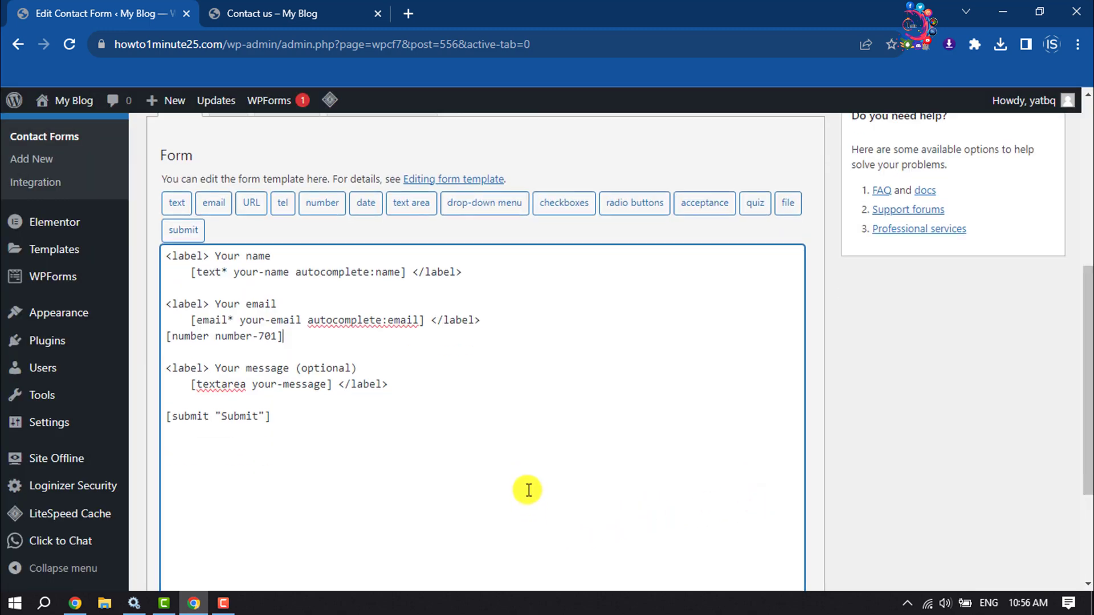
Save the form and reload the live page to check the new number field
{"action": "left_click", "coordinate": [153, 516]}
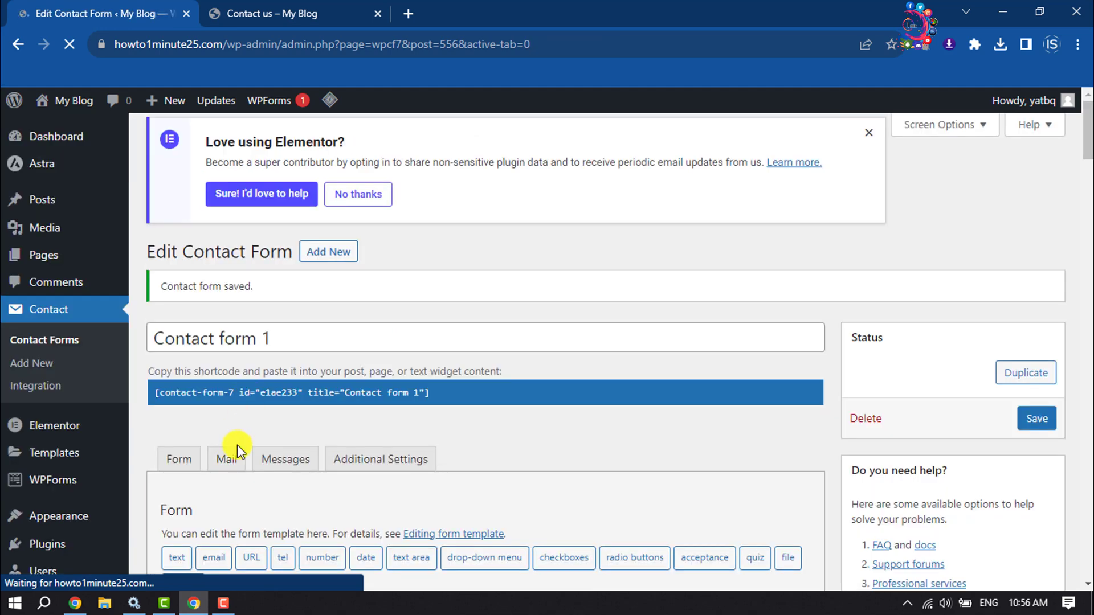
{"action": "left_click", "coordinate": [244, 26]}
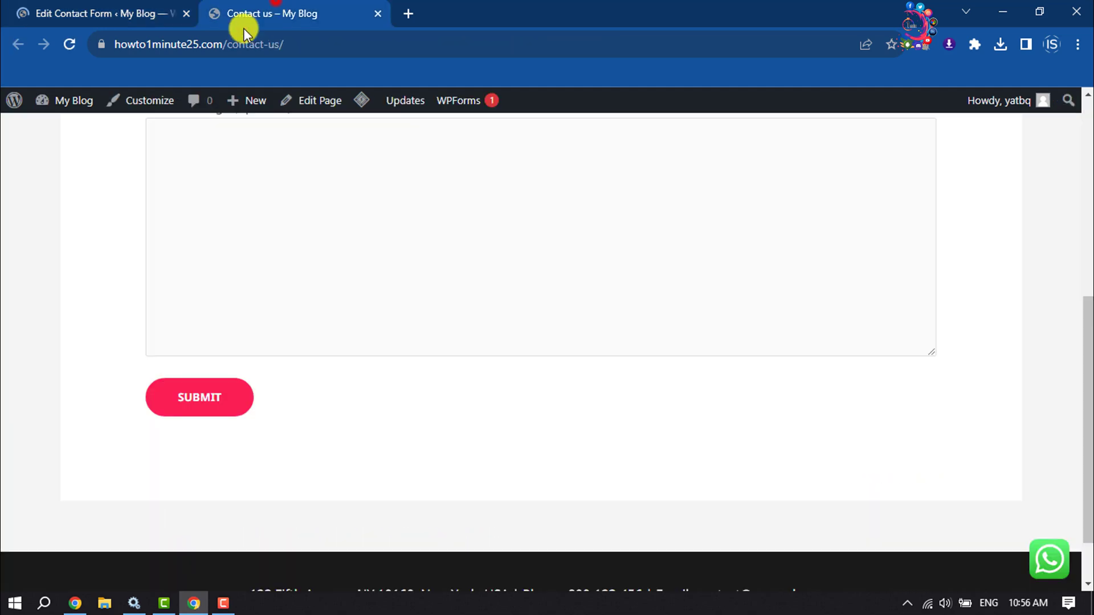
{"action": "left_click", "coordinate": [66, 46]}
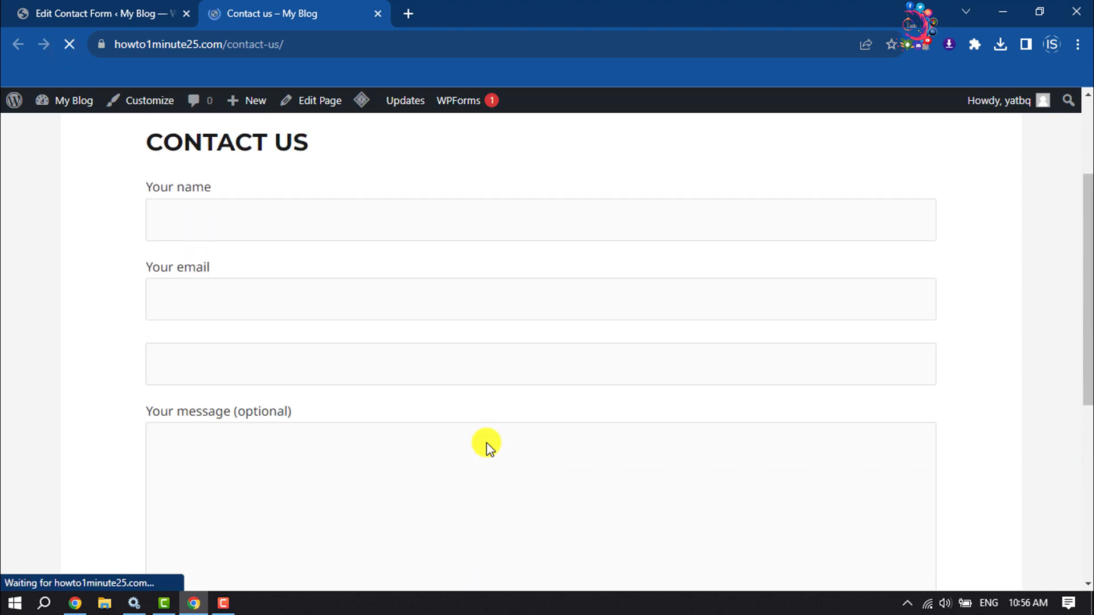
{"action": "left_click", "coordinate": [217, 365]}
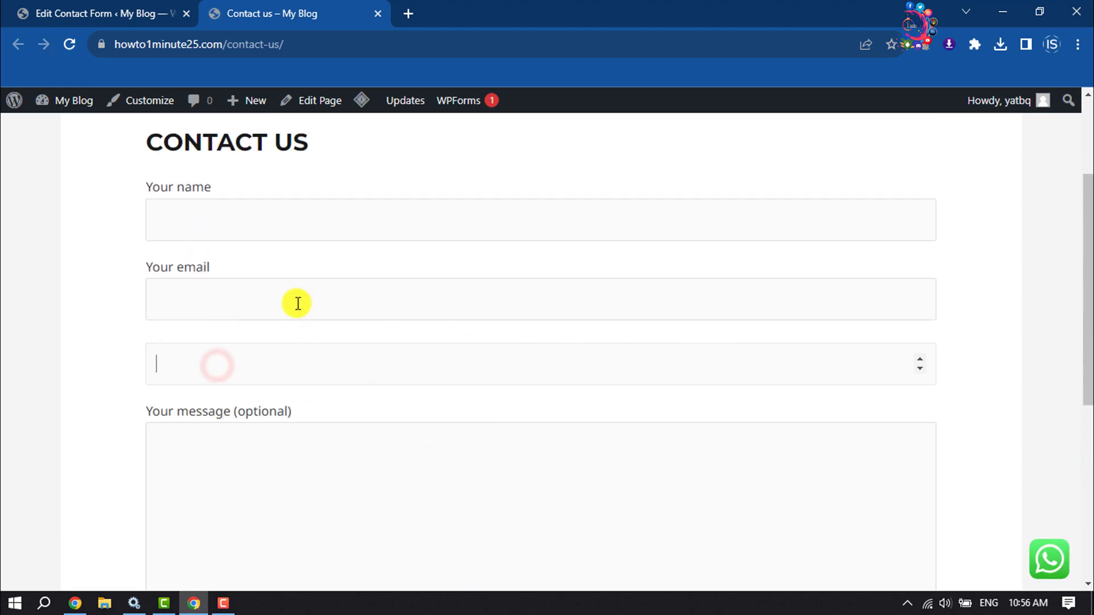
{"action": "key", "text": "ctrl+shift+Tab"}
{"action": "scroll", "coordinate": [292, 369], "scroll_direction": "down", "scroll_amount": 1}
{"action": "scroll", "coordinate": [296, 416], "scroll_direction": "down", "scroll_amount": 2}
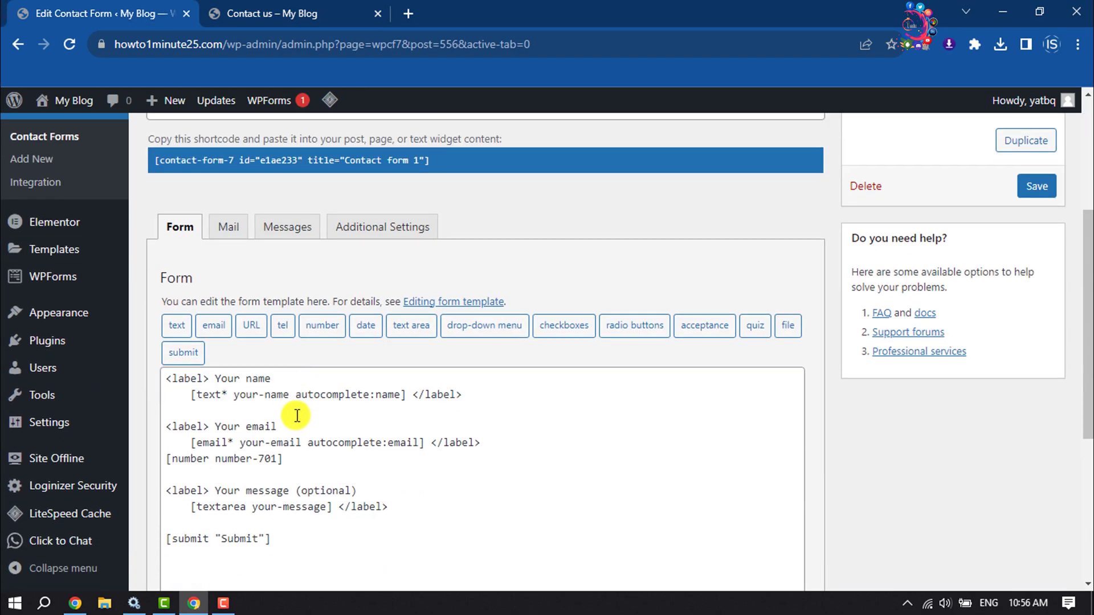
Add an opening '<label> Your Number' line above the number-701 tag
{"action": "left_click", "coordinate": [281, 476]}
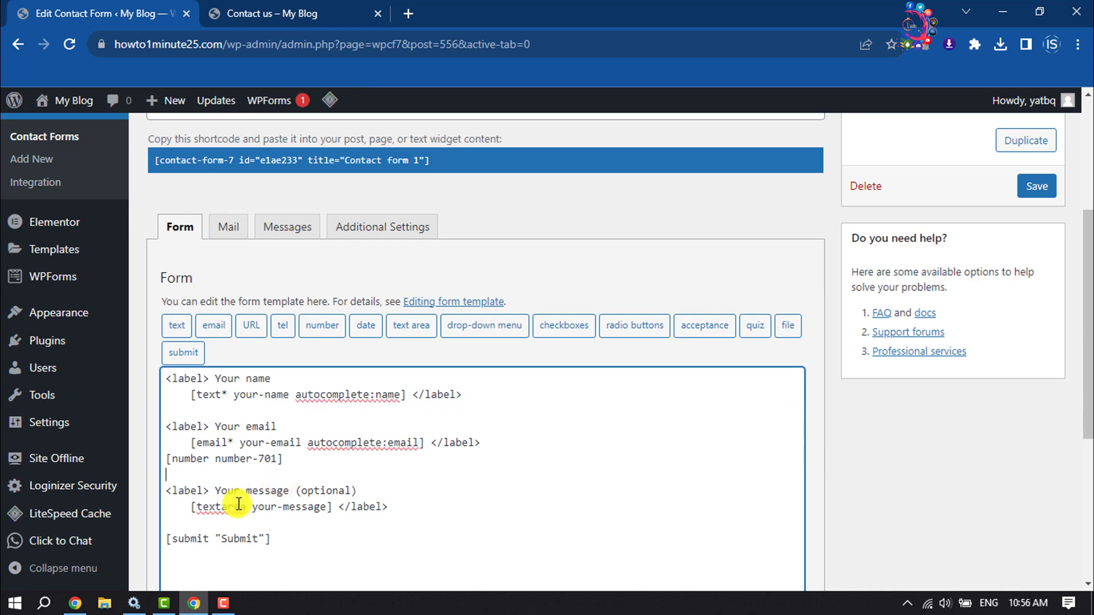
{"action": "left_click", "coordinate": [408, 13]}
{"action": "left_click", "coordinate": [346, 11]}
{"action": "key", "text": "ctrl+shift+Tab"}
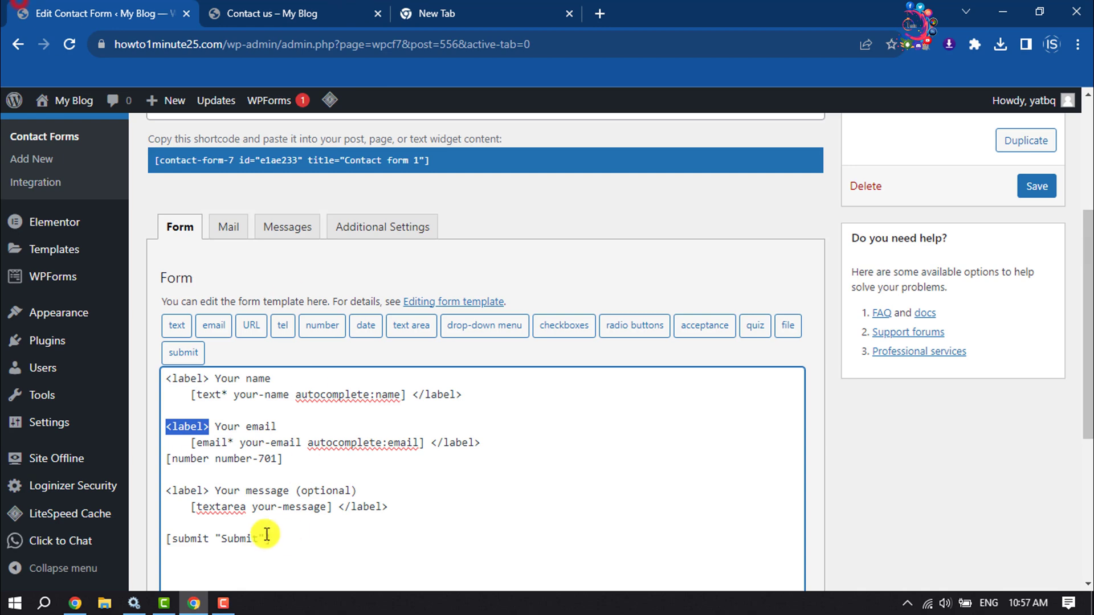
{"action": "left_click", "coordinate": [233, 526]}
{"action": "left_click", "coordinate": [495, 444]}
{"action": "key", "text": "Return"}
{"action": "type", "text": "<label> You"}
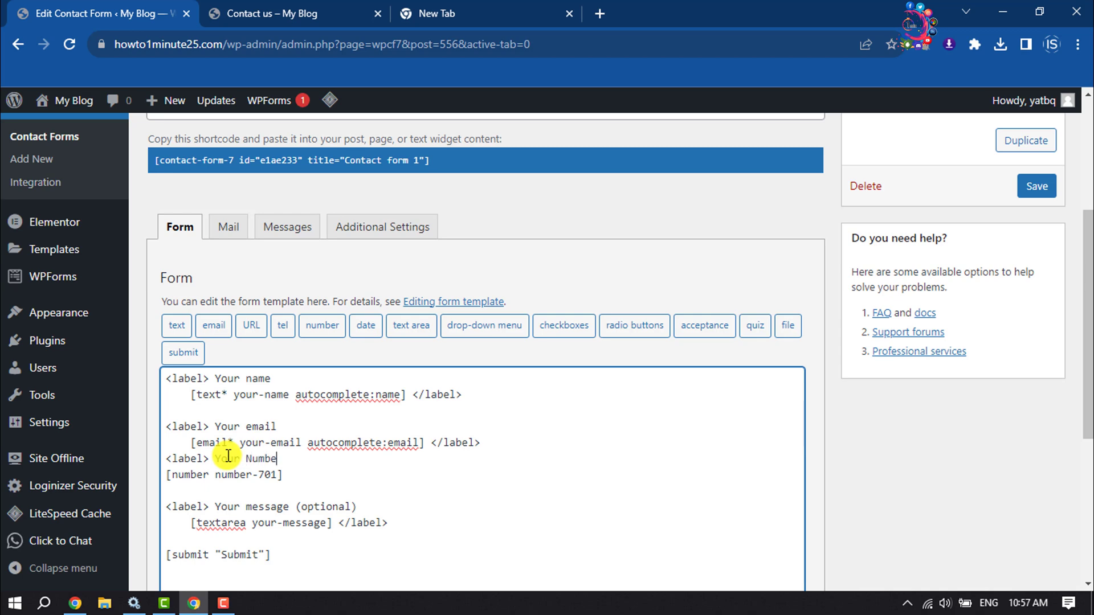
{"action": "type", "text": "r Number"}
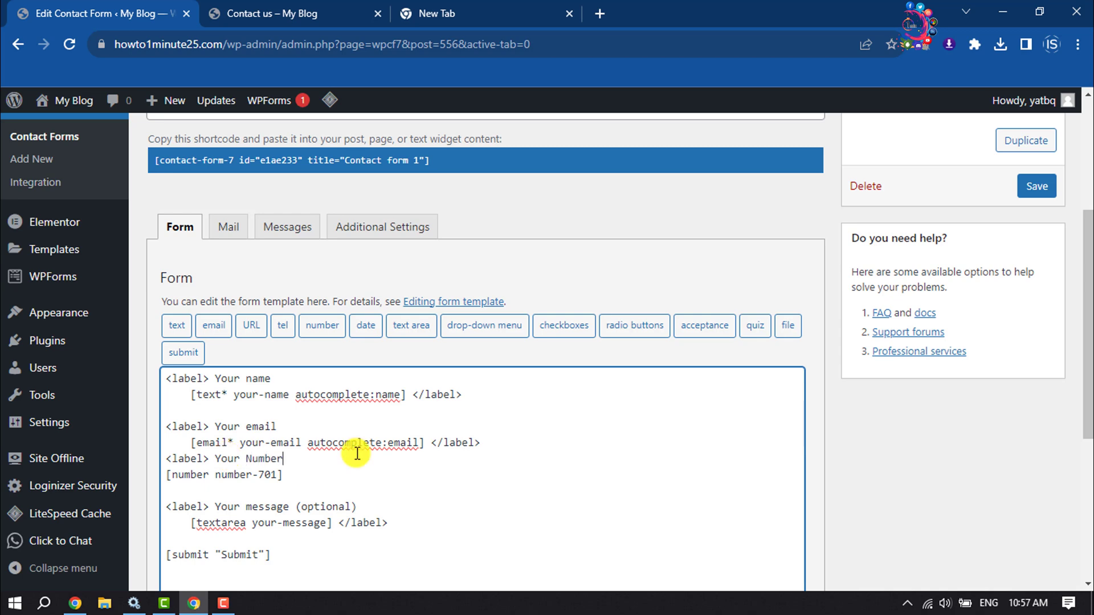
Paste a closing </label> tag below the number field and save the form
{"action": "left_click_drag", "start_coordinate": [505, 435], "coordinate": [433, 441]}
{"action": "left_click", "coordinate": [498, 438]}
{"action": "key", "text": "ctrl+c"}
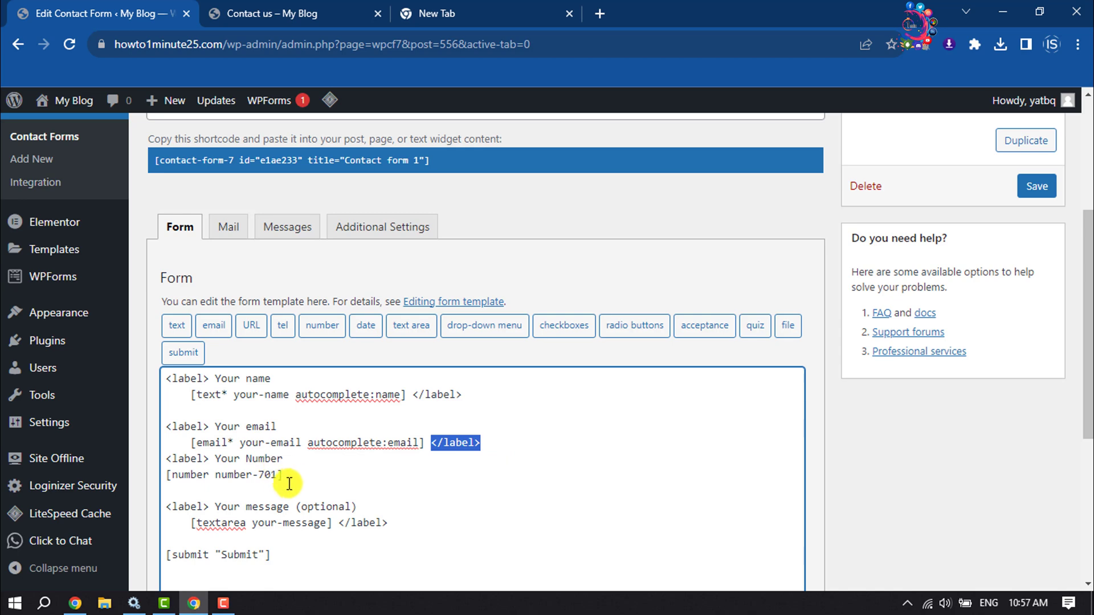
{"action": "left_click", "coordinate": [283, 475]}
{"action": "key", "text": "Return"}
{"action": "key", "text": "ctrl+v"}
{"action": "scroll", "coordinate": [264, 476], "scroll_direction": "down", "scroll_amount": 4}
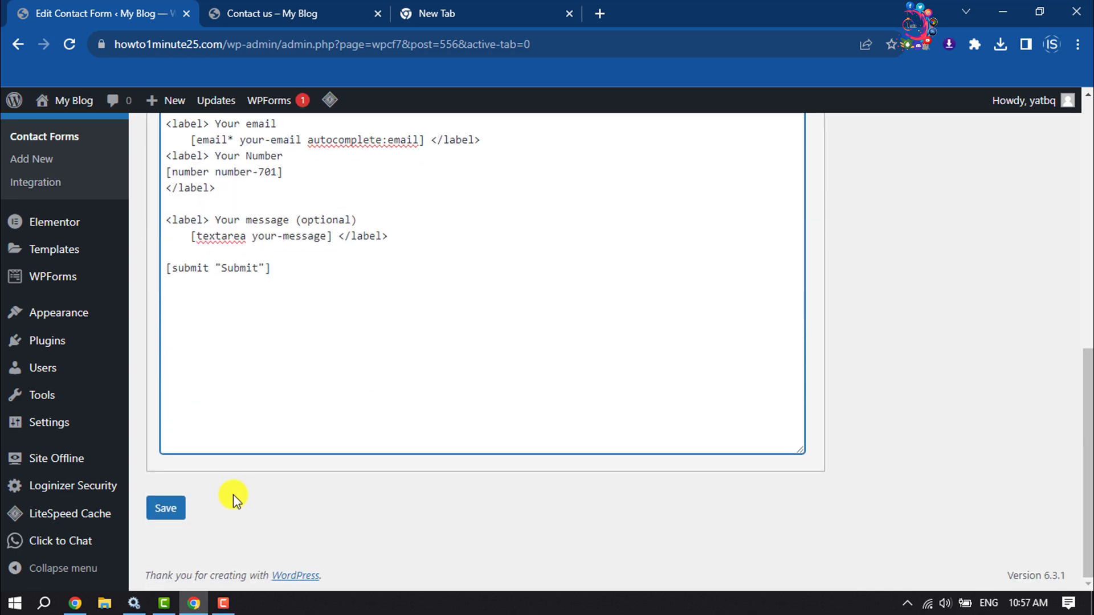
{"action": "left_click", "coordinate": [171, 508]}
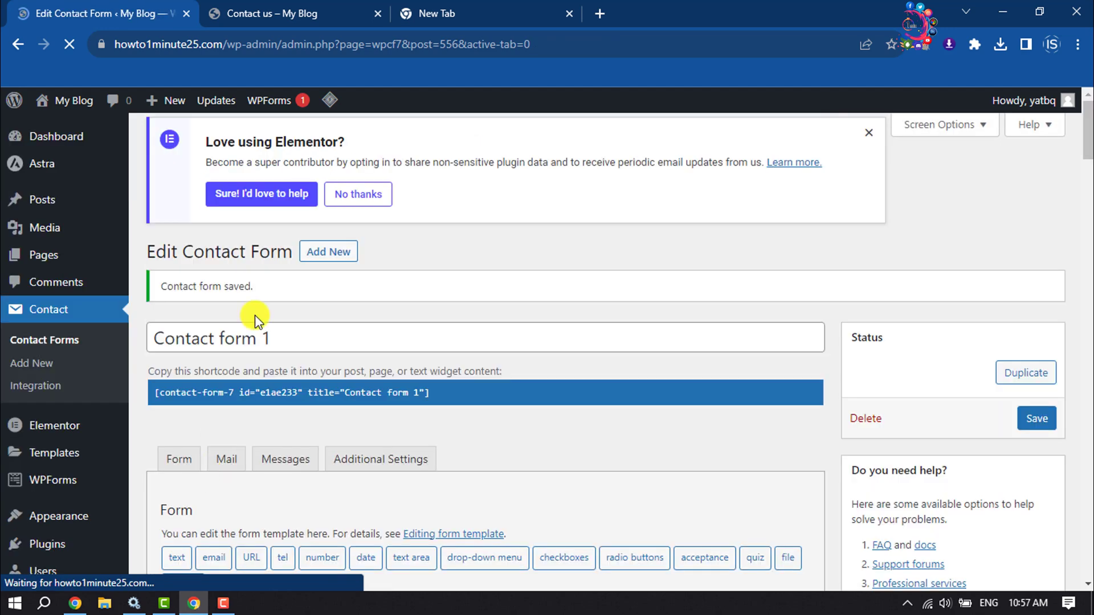
{"action": "left_click", "coordinate": [272, 13]}
{"action": "left_click", "coordinate": [62, 42]}
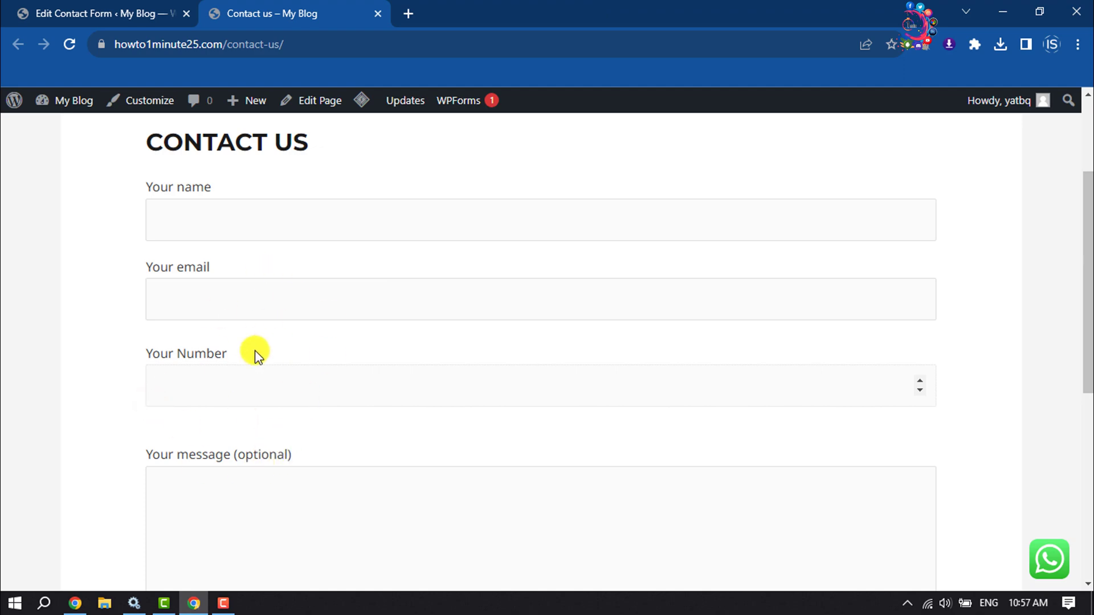
{"action": "left_click", "coordinate": [51, 14]}
{"action": "scroll", "coordinate": [368, 384], "scroll_direction": "down", "scroll_amount": 1}
{"action": "scroll", "coordinate": [359, 299], "scroll_direction": "down", "scroll_amount": 2}
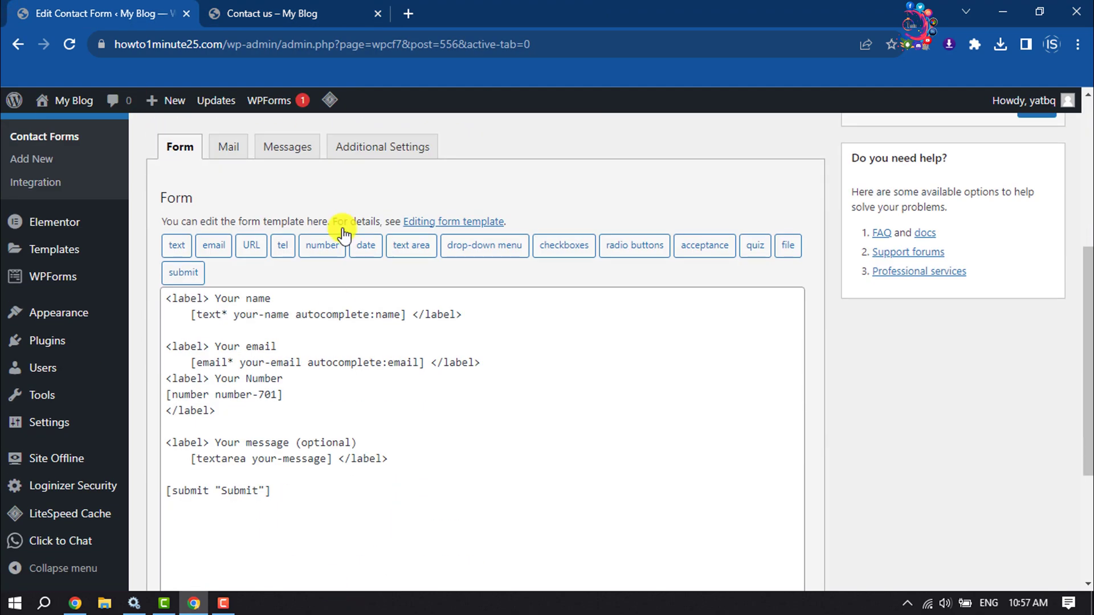
Review the Mail tab's To, From and Additional Headers fields, then save the form
{"action": "left_click", "coordinate": [230, 150]}
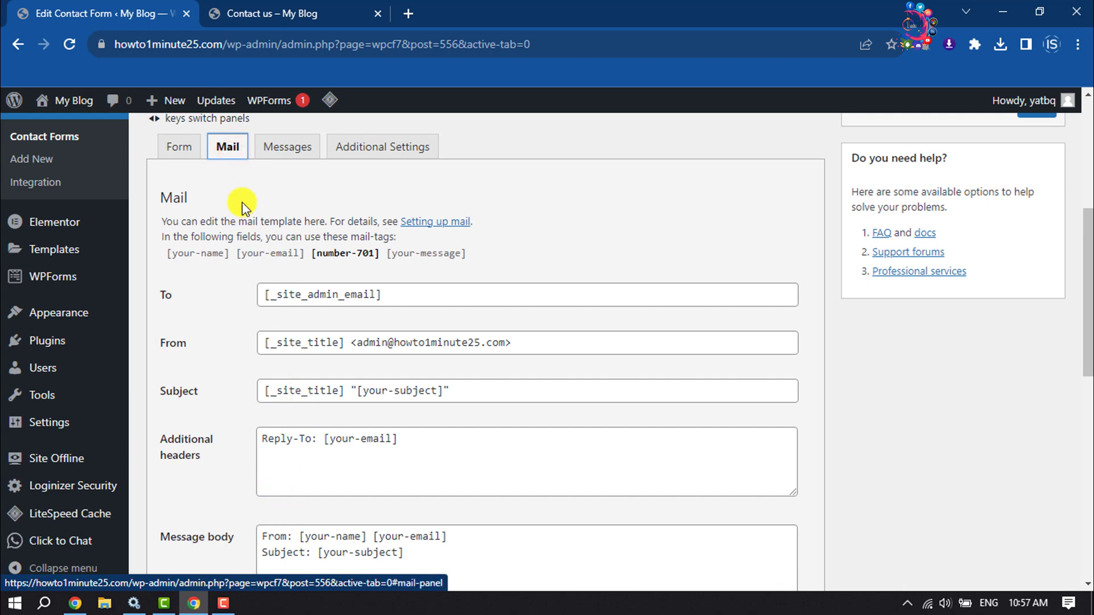
{"action": "left_click", "coordinate": [288, 295]}
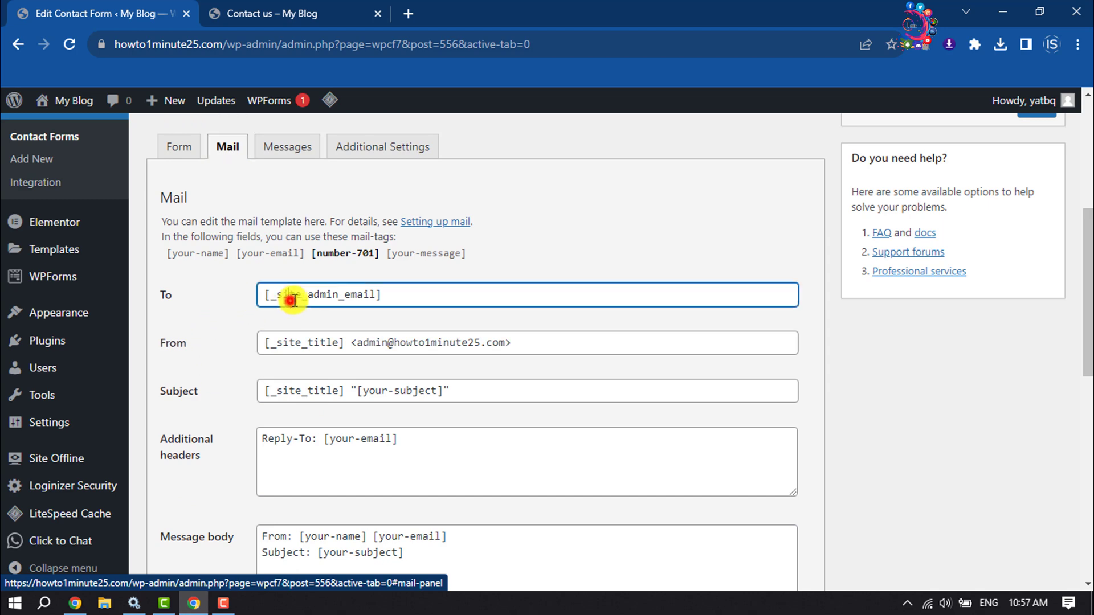
{"action": "left_click_drag", "start_coordinate": [381, 291], "coordinate": [273, 287]}
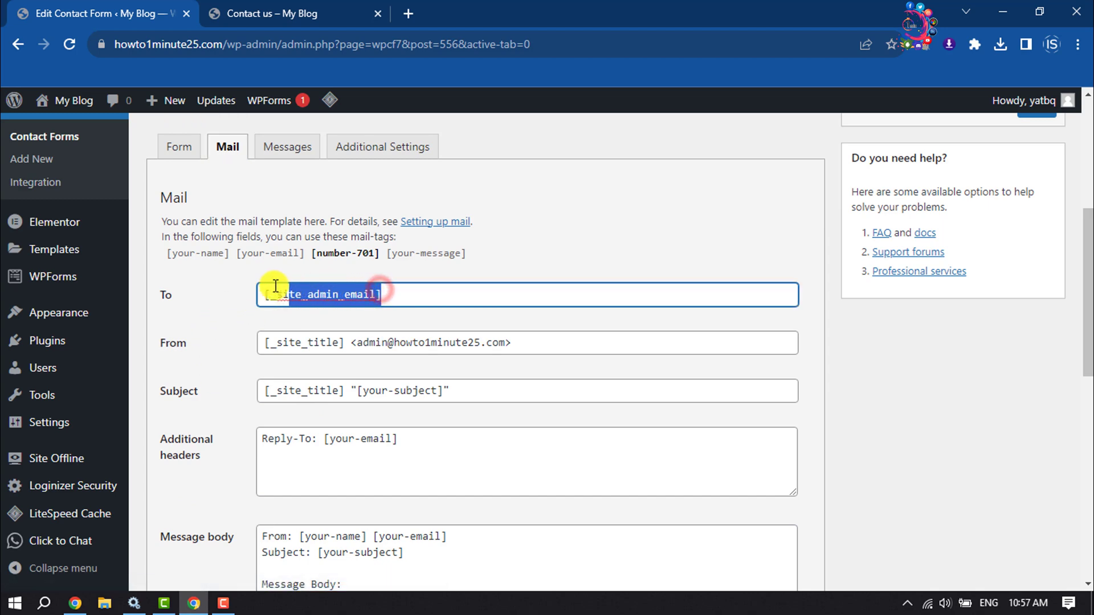
{"action": "left_click", "coordinate": [302, 296]}
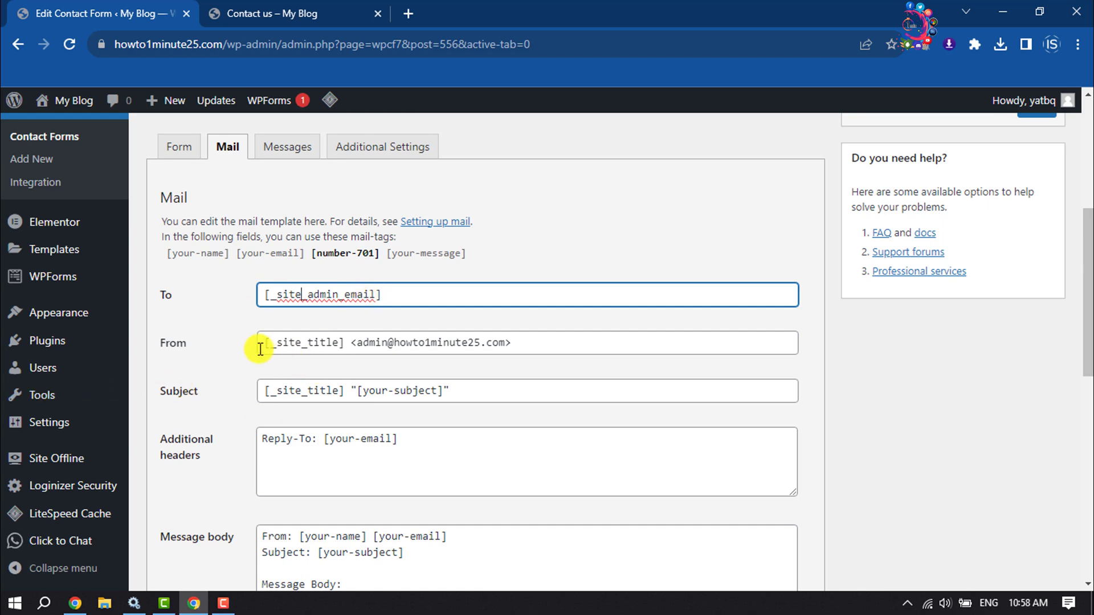
{"action": "left_click_drag", "start_coordinate": [271, 342], "coordinate": [341, 342]}
{"action": "left_click", "coordinate": [482, 343]}
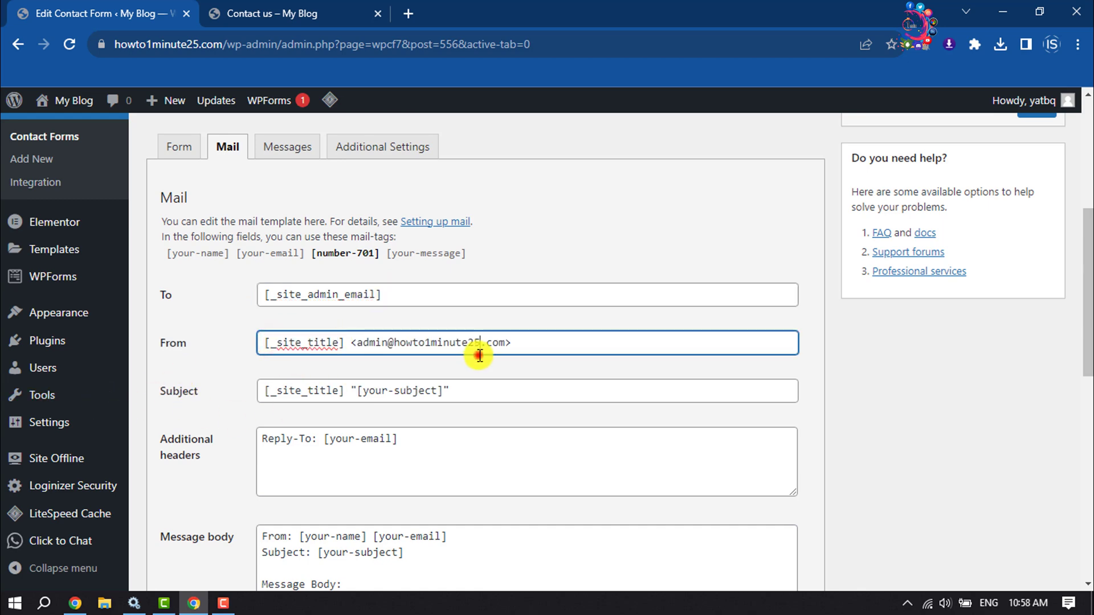
{"action": "scroll", "coordinate": [475, 361], "scroll_direction": "down", "scroll_amount": 1}
{"action": "left_click", "coordinate": [404, 364]}
{"action": "scroll", "coordinate": [403, 364], "scroll_direction": "down", "scroll_amount": 2}
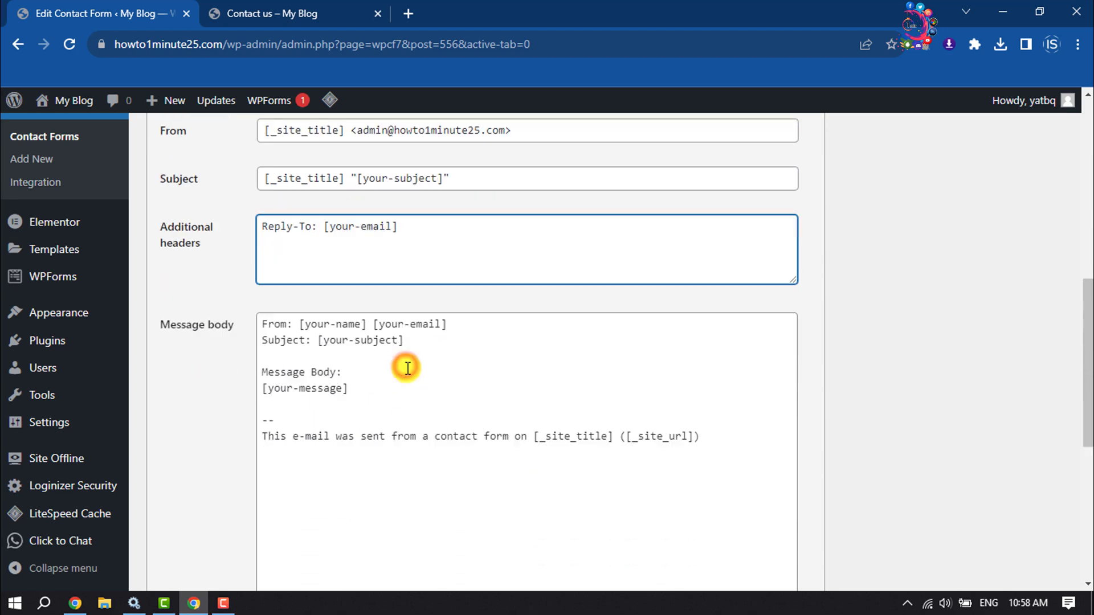
{"action": "scroll", "coordinate": [408, 365], "scroll_direction": "down", "scroll_amount": 3}
{"action": "scroll", "coordinate": [408, 366], "scroll_direction": "down", "scroll_amount": 1}
{"action": "scroll", "coordinate": [408, 343], "scroll_direction": "up", "scroll_amount": 8}
{"action": "scroll", "coordinate": [393, 256], "scroll_direction": "up", "scroll_amount": 4}
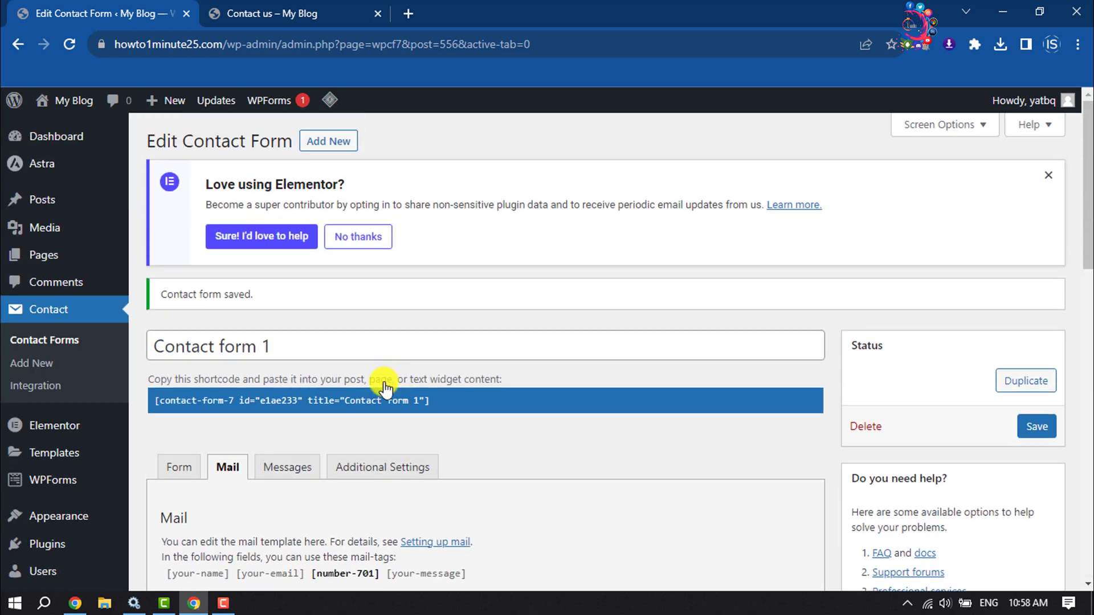
{"action": "scroll", "coordinate": [384, 341], "scroll_direction": "down", "scroll_amount": 8}
{"action": "scroll", "coordinate": [385, 381], "scroll_direction": "down", "scroll_amount": 3}
{"action": "scroll", "coordinate": [208, 511], "scroll_direction": "down", "scroll_amount": 1}
{"action": "left_click", "coordinate": [177, 506]}
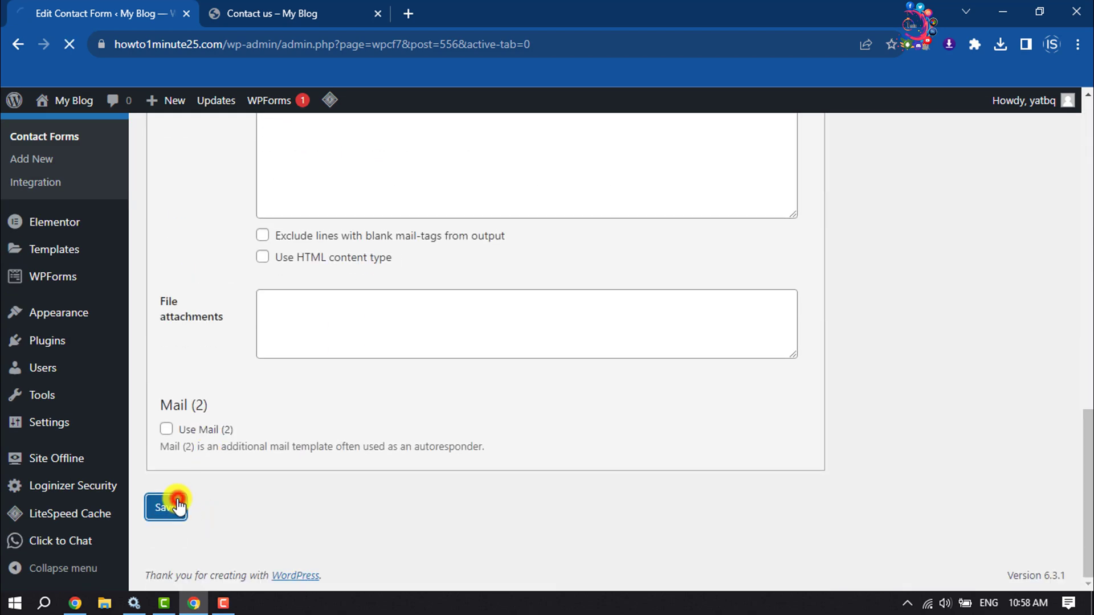
{"action": "scroll", "coordinate": [330, 367], "scroll_direction": "down", "scroll_amount": 2}
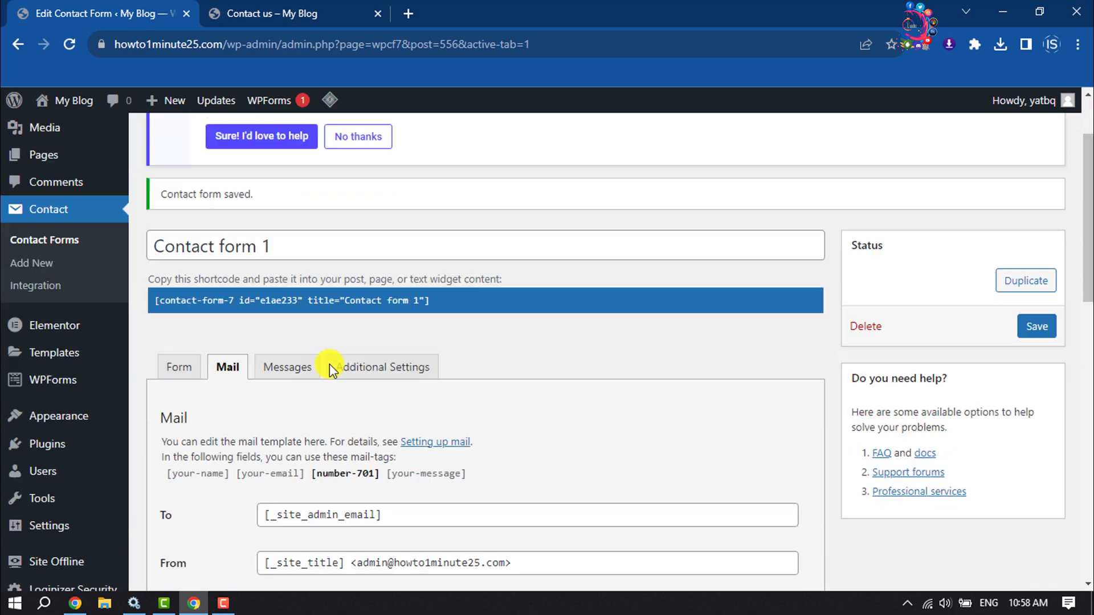
Replace 'It has been sent.' with 'We will contact you soon' in the success message and save
{"action": "left_click", "coordinate": [286, 311]}
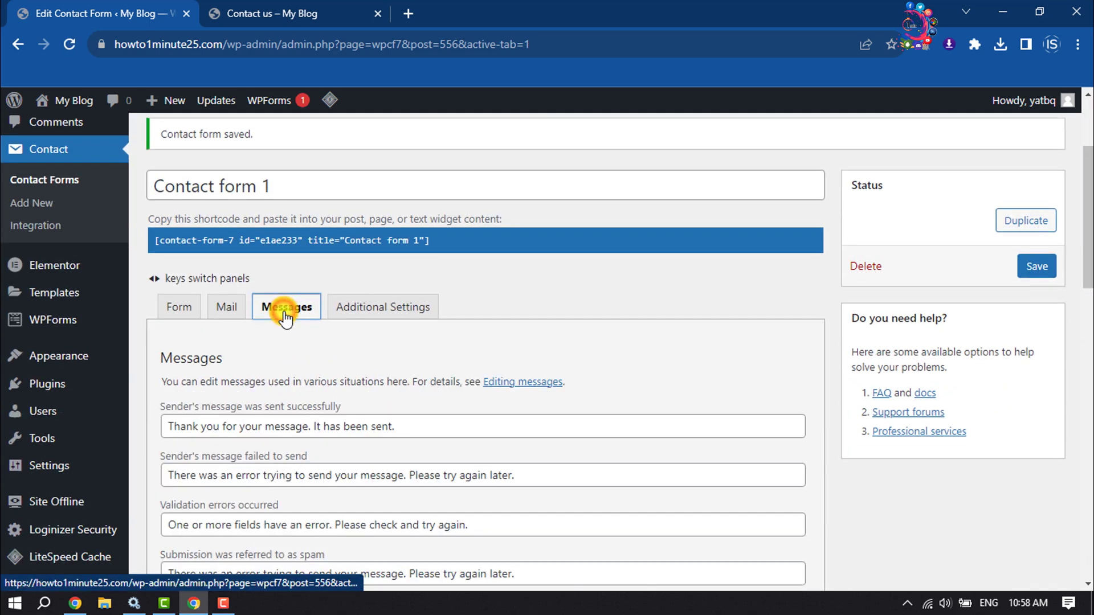
{"action": "scroll", "coordinate": [249, 377], "scroll_direction": "down", "scroll_amount": 2}
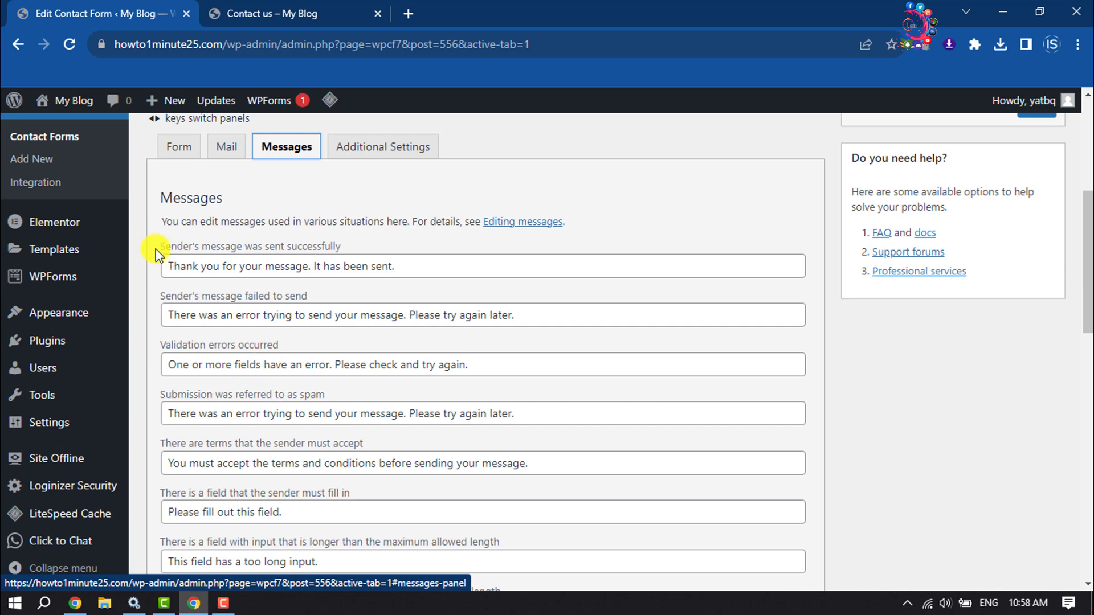
{"action": "triple_click", "coordinate": [413, 268]}
{"action": "left_click", "coordinate": [369, 268]}
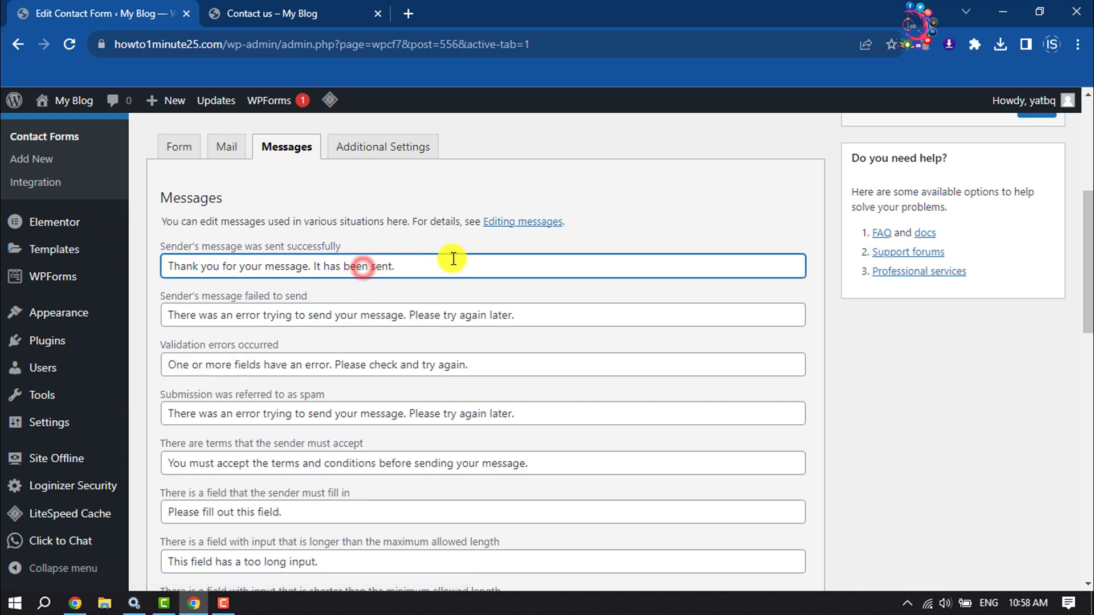
{"action": "left_click_drag", "start_coordinate": [441, 260], "coordinate": [315, 267]}
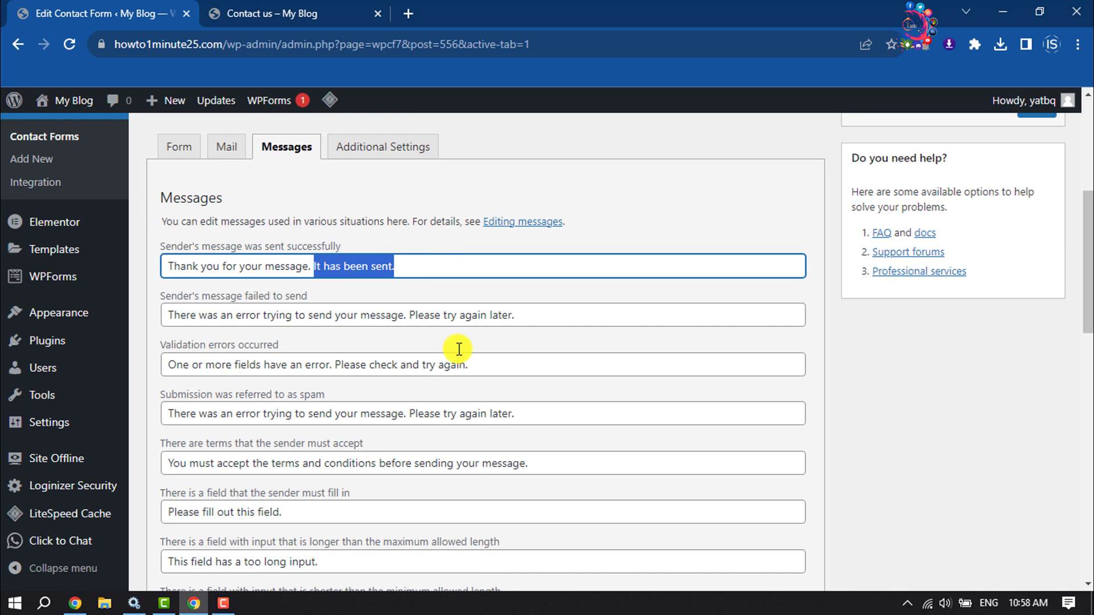
{"action": "type", "text": "We will contac"}
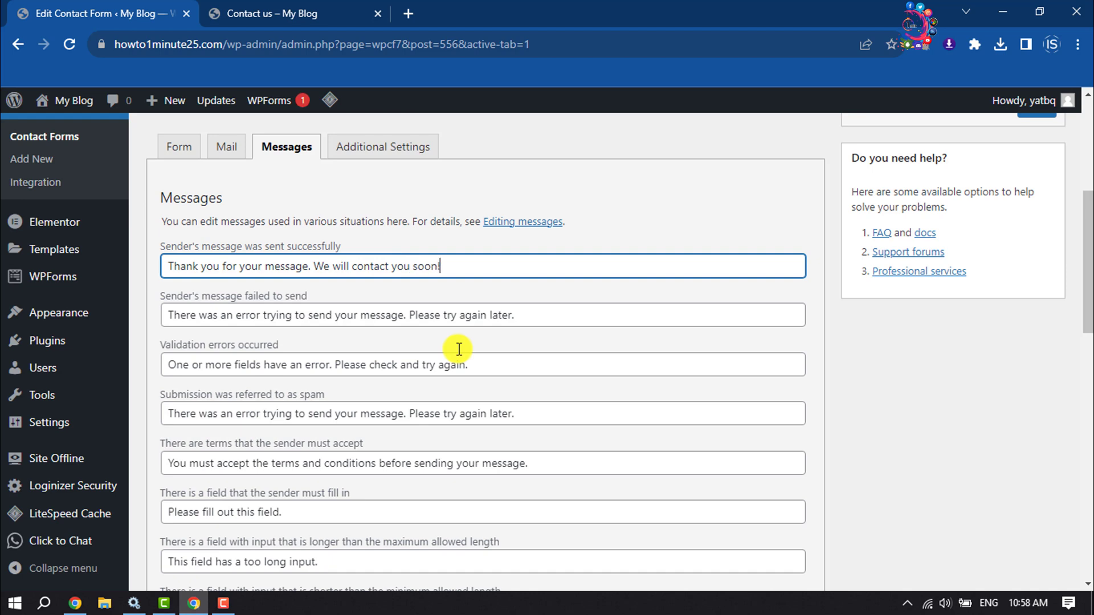
{"action": "scroll", "coordinate": [459, 350], "scroll_direction": "down", "scroll_amount": 10}
{"action": "left_click", "coordinate": [164, 508]}
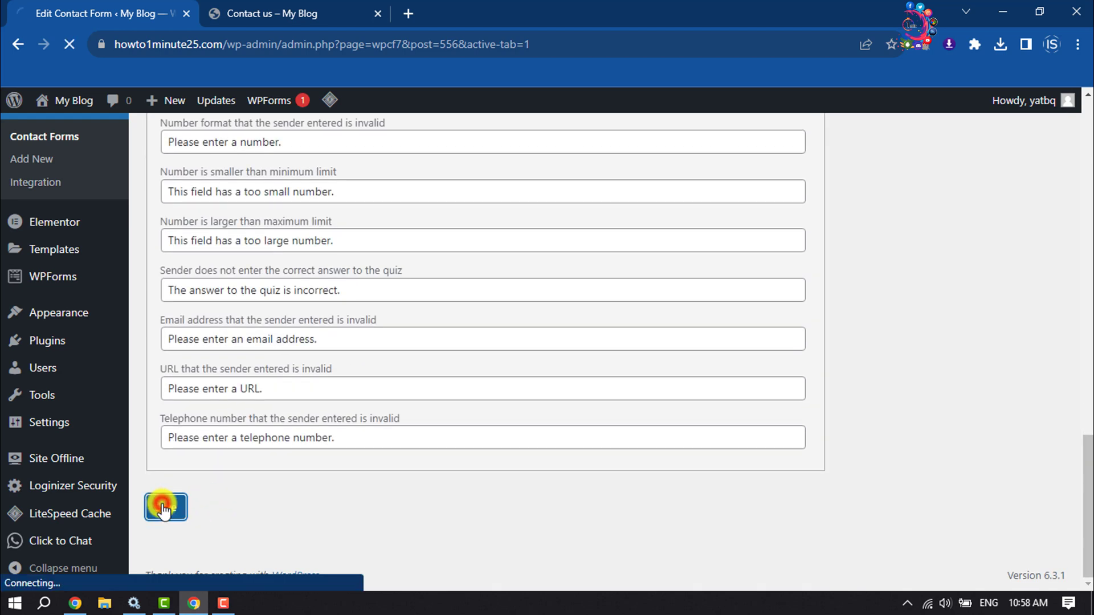
Reload the live Contact Us page and check its new Your Number field and message box
{"action": "left_click", "coordinate": [266, 14]}
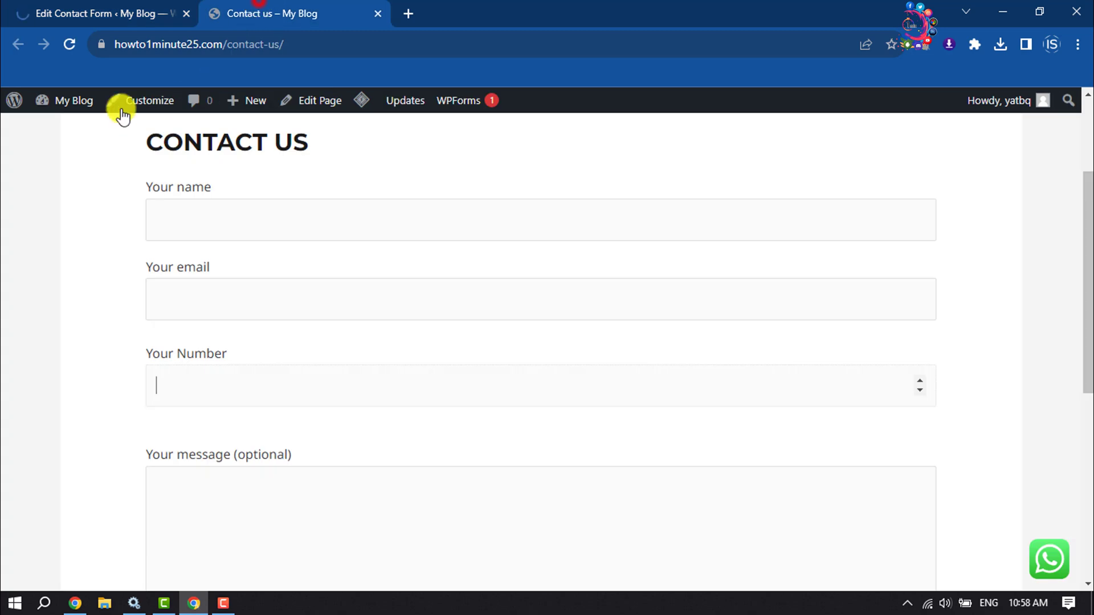
{"action": "left_click", "coordinate": [67, 49]}
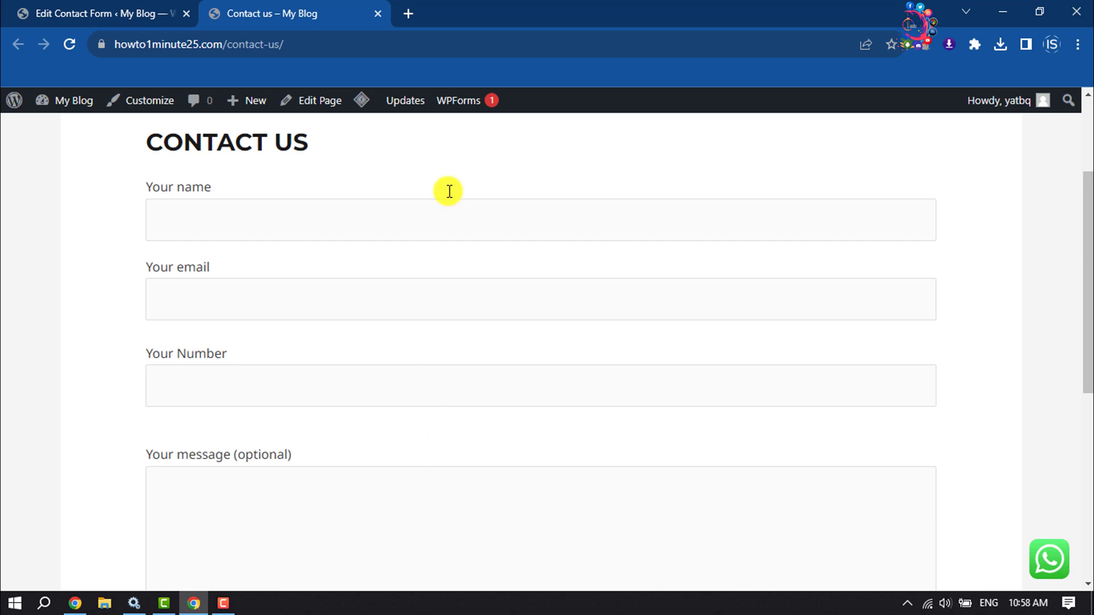
{"action": "scroll", "coordinate": [442, 453], "scroll_direction": "up", "scroll_amount": 2}
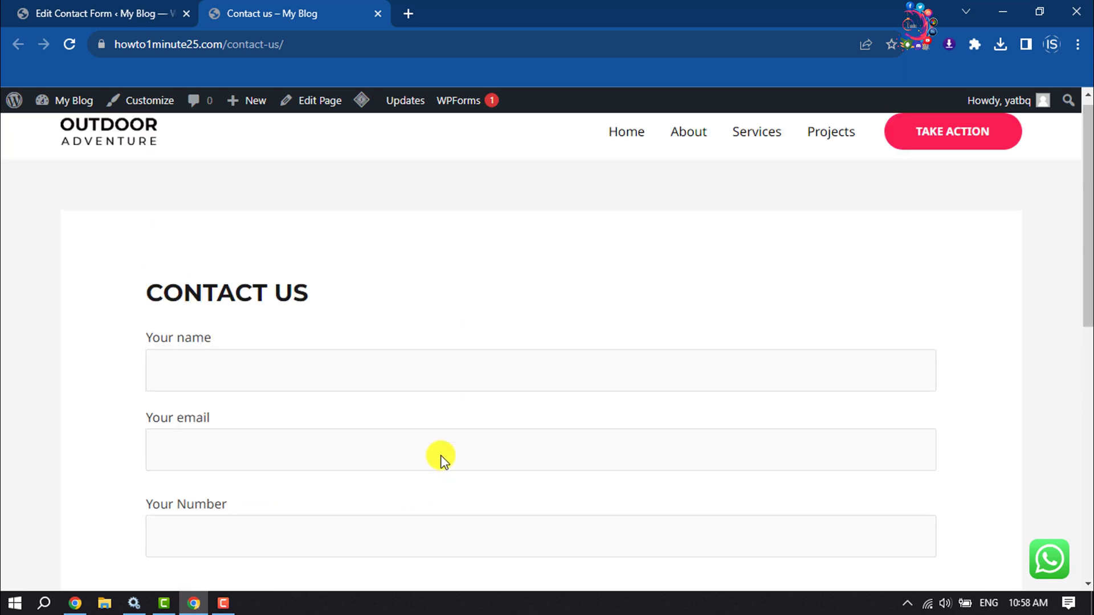
{"action": "scroll", "coordinate": [442, 453], "scroll_direction": "down", "scroll_amount": 3}
{"action": "scroll", "coordinate": [235, 389], "scroll_direction": "down", "scroll_amount": 4}
{"action": "left_click", "coordinate": [234, 225]}
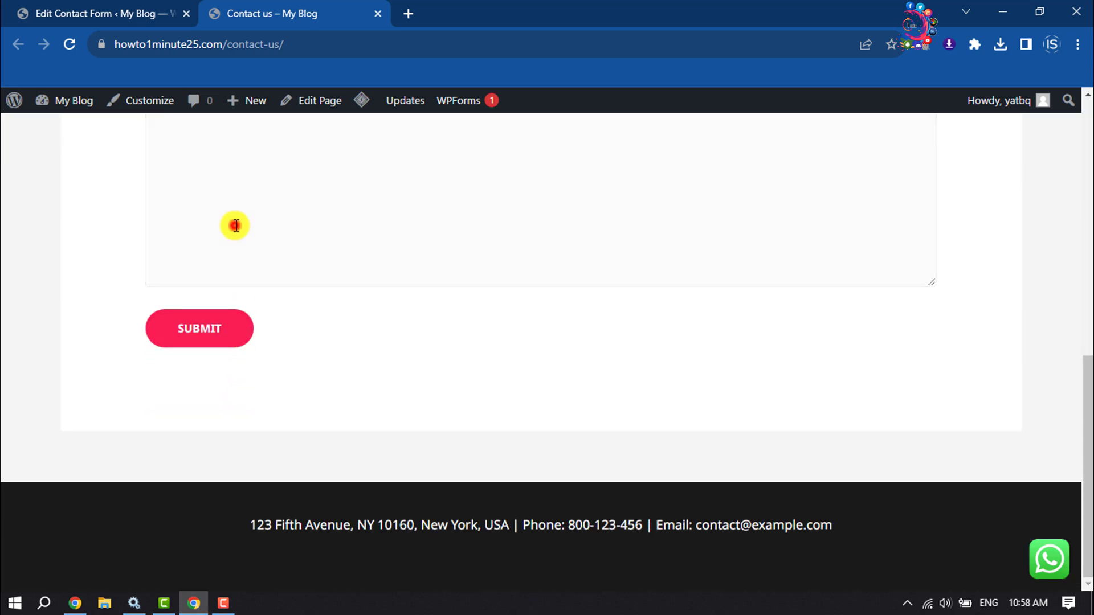
{"action": "scroll", "coordinate": [234, 225], "scroll_direction": "up", "scroll_amount": 3}
{"action": "scroll", "coordinate": [235, 239], "scroll_direction": "up", "scroll_amount": 3}
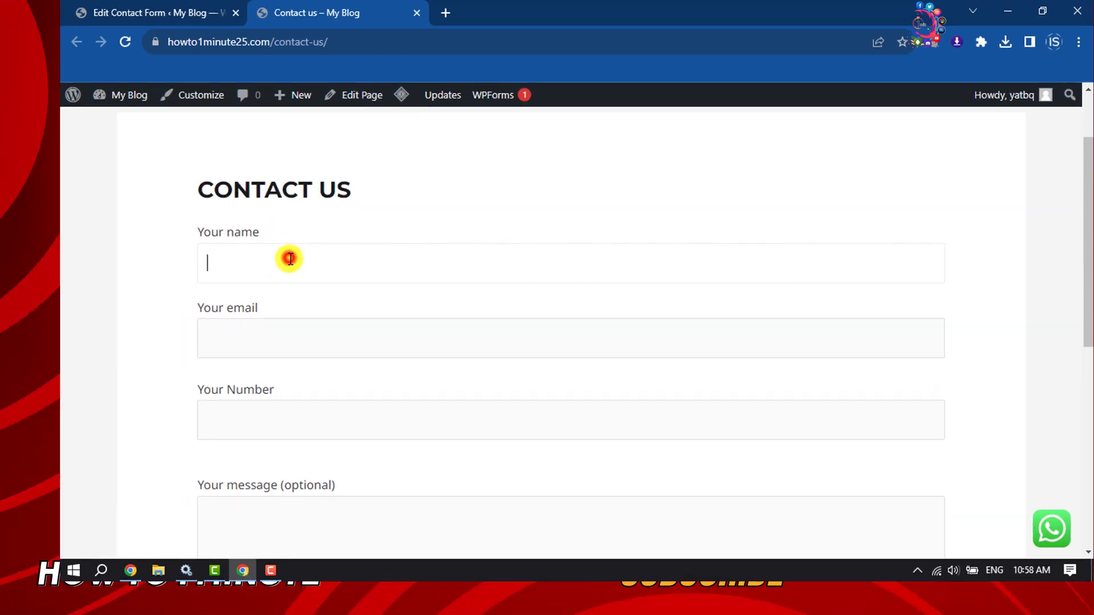
{"action": "scroll", "coordinate": [242, 268], "scroll_direction": "down", "scroll_amount": 5}
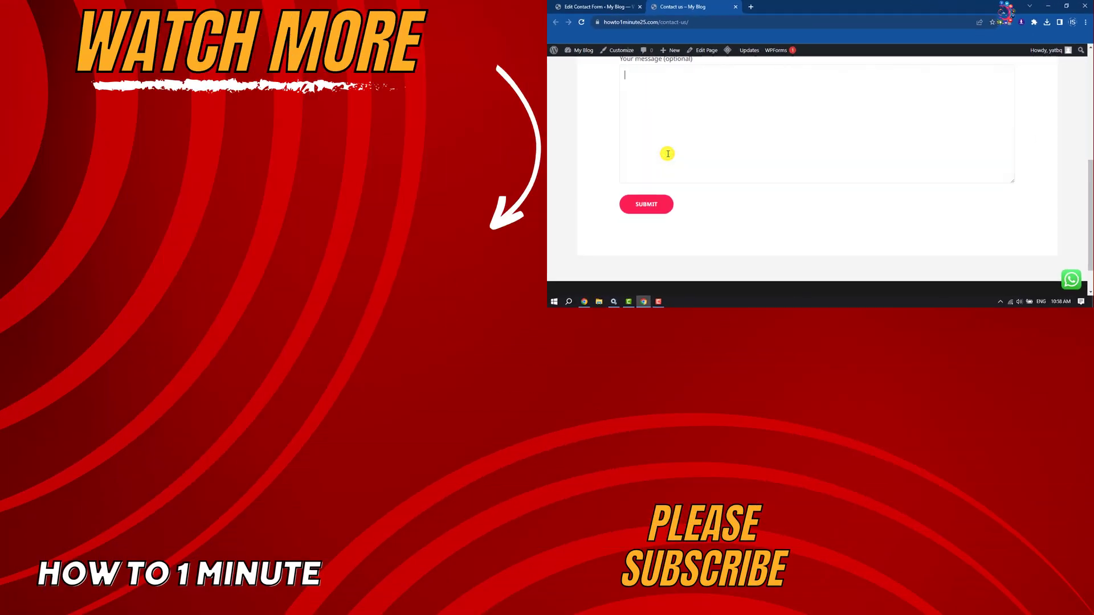